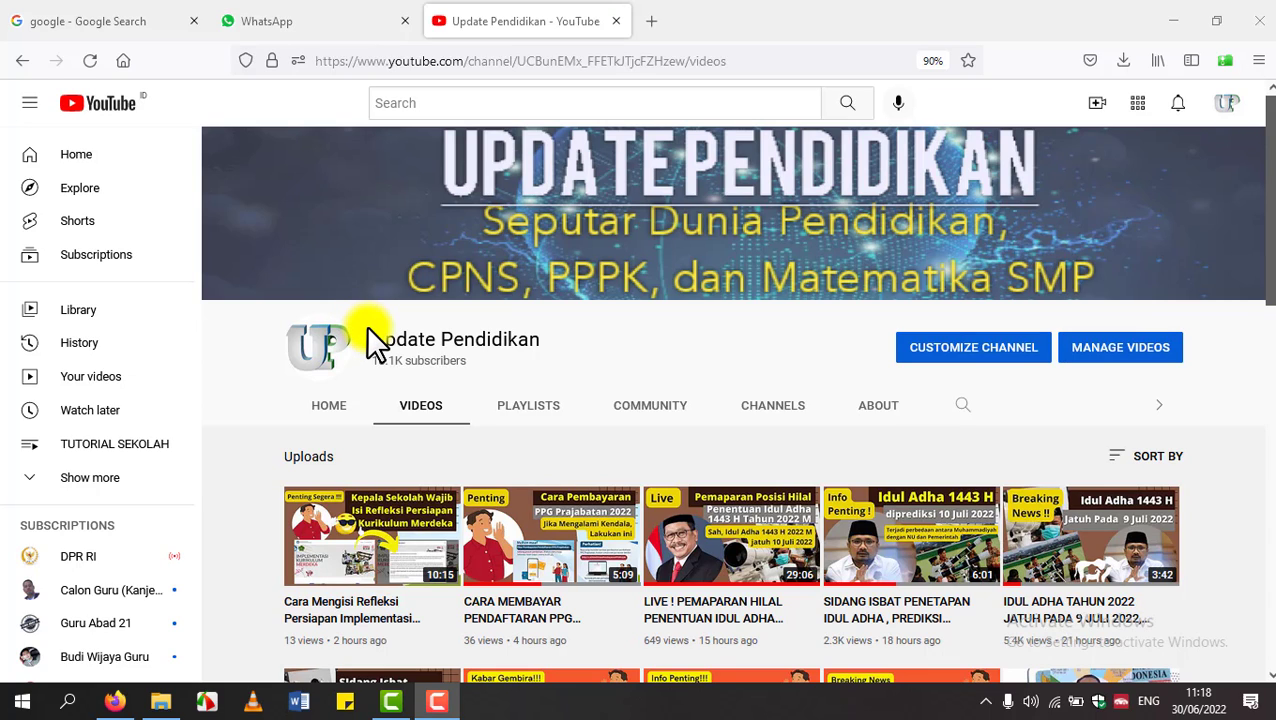
# Step: Search Google for "guru kemdikbud" and open the Merdeka Mengajar website from the results
pyautogui.click(130, 22)
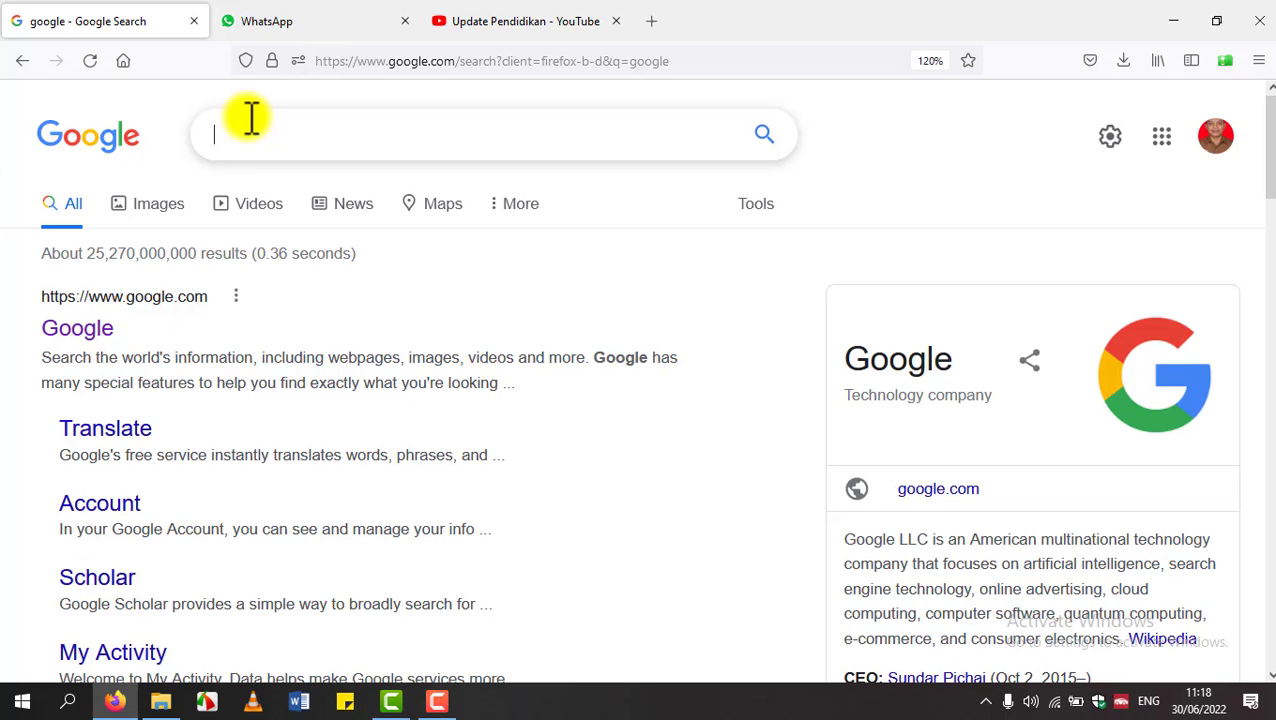
pyautogui.write('guru')
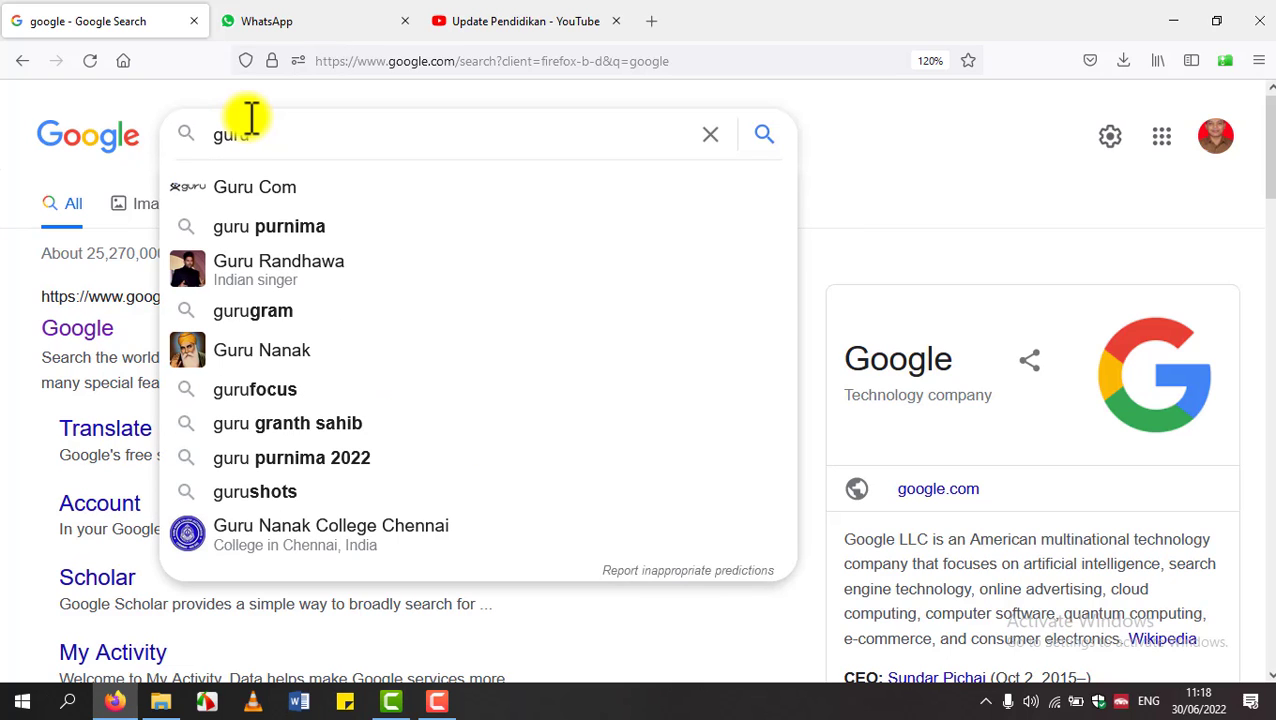
pyautogui.write(' kemdikbud')
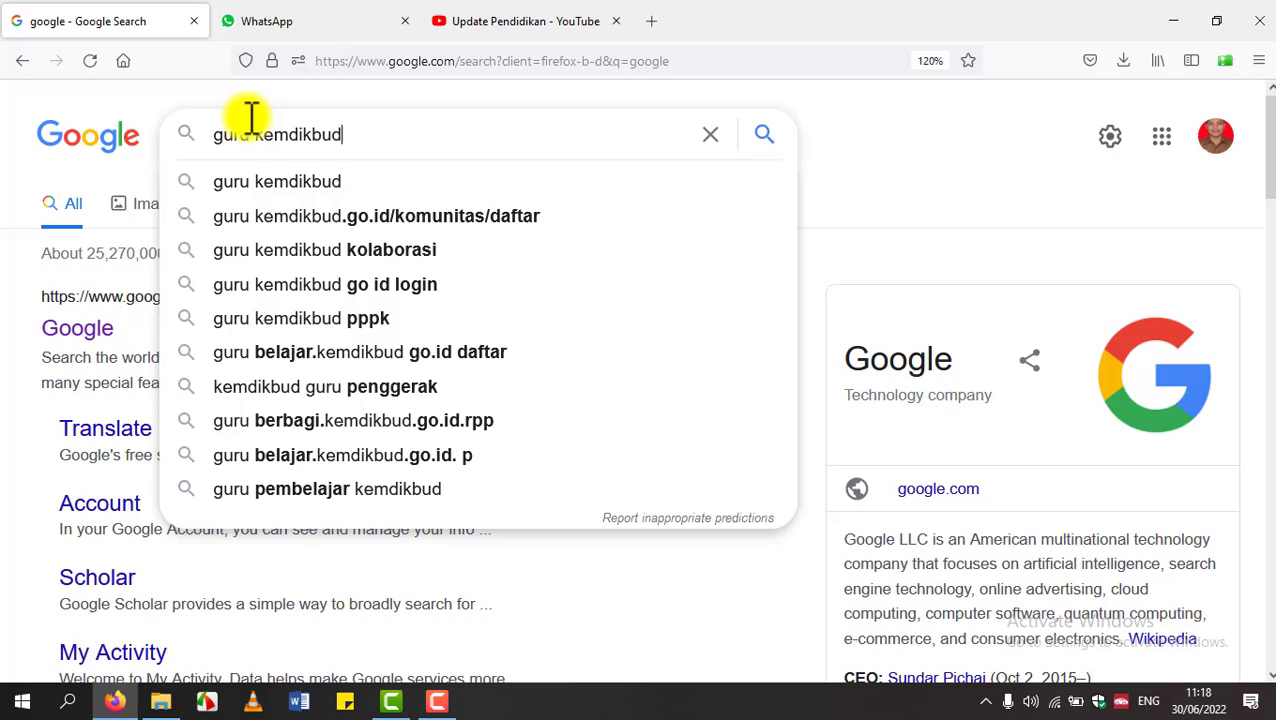
pyautogui.press('Return')
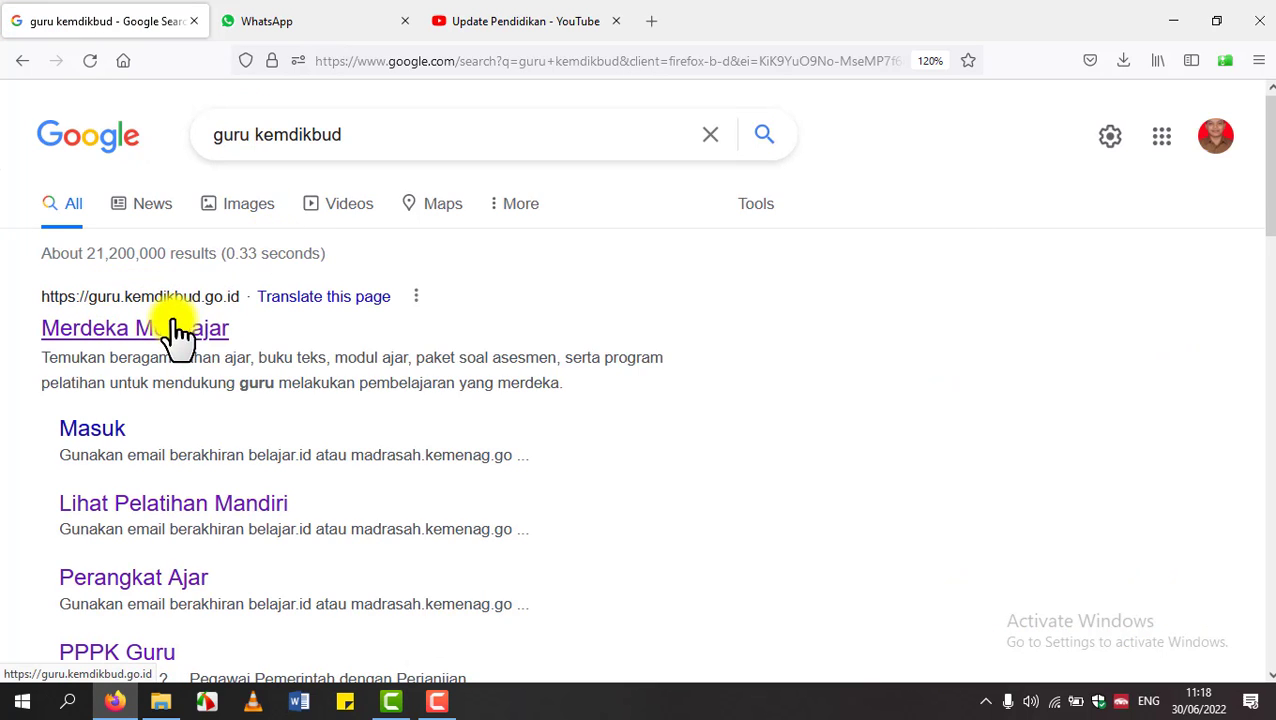
pyautogui.click(122, 338)
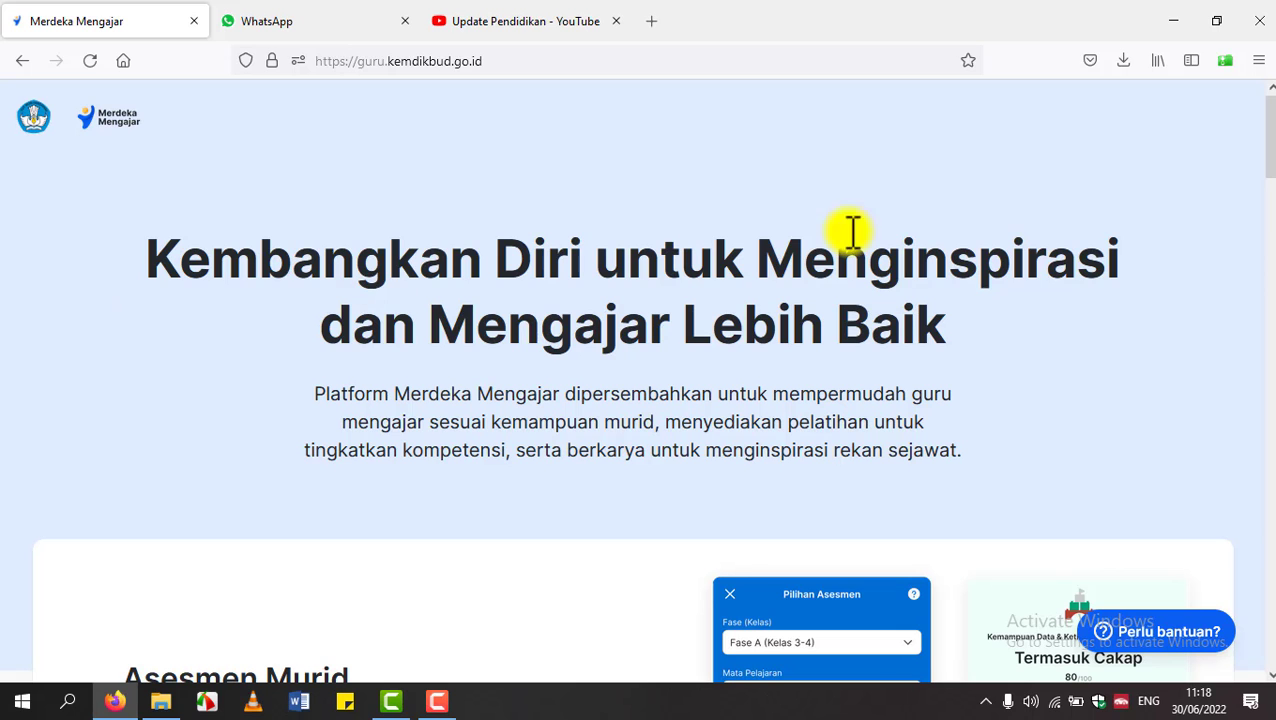
# Step: Open Pelatihan Mandiri on the Merdeka Mengajar site and sign in with the belajar.id Google account
pyautogui.moveTo(1269, 118); pyautogui.dragTo(1268, 356)
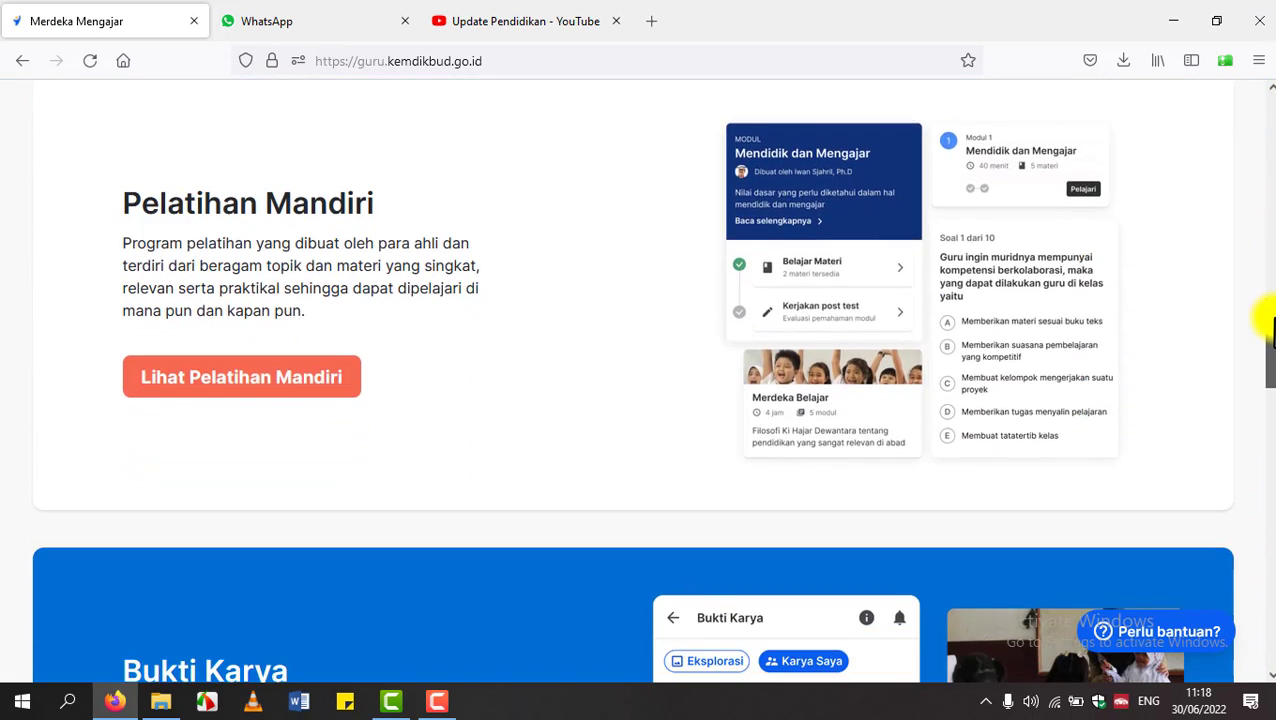
pyautogui.click(231, 385)
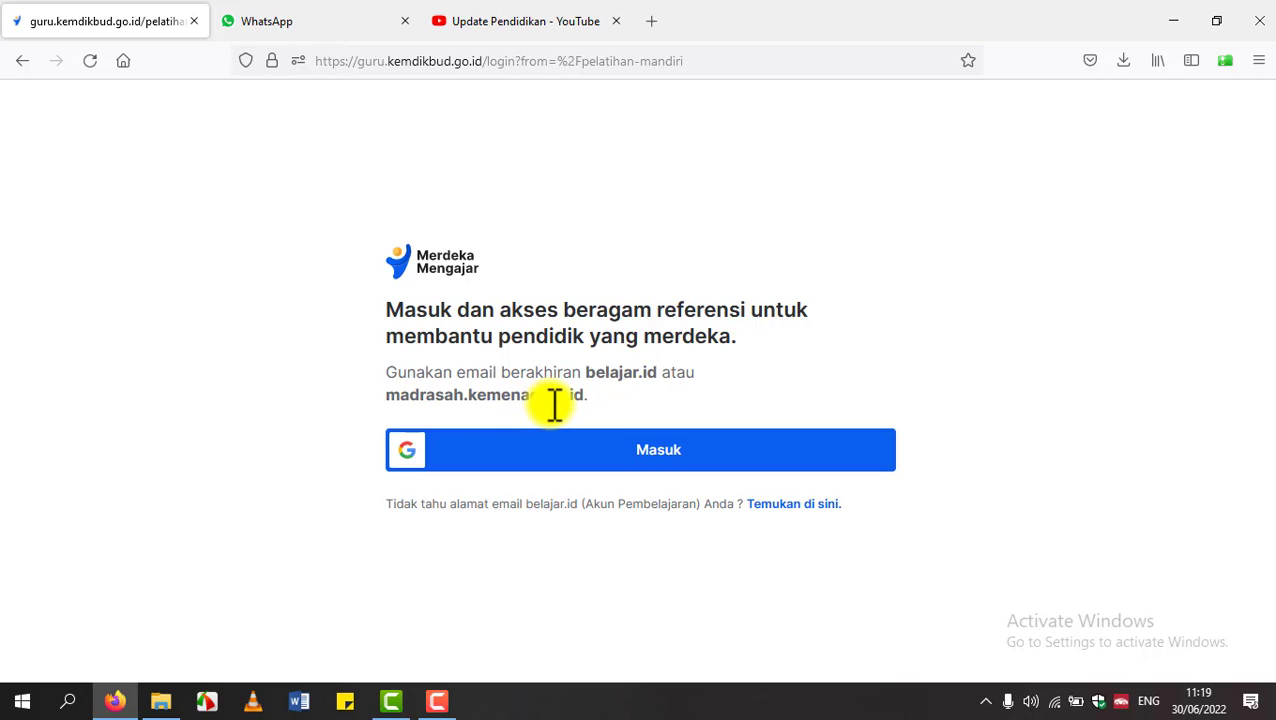
pyautogui.click(659, 462)
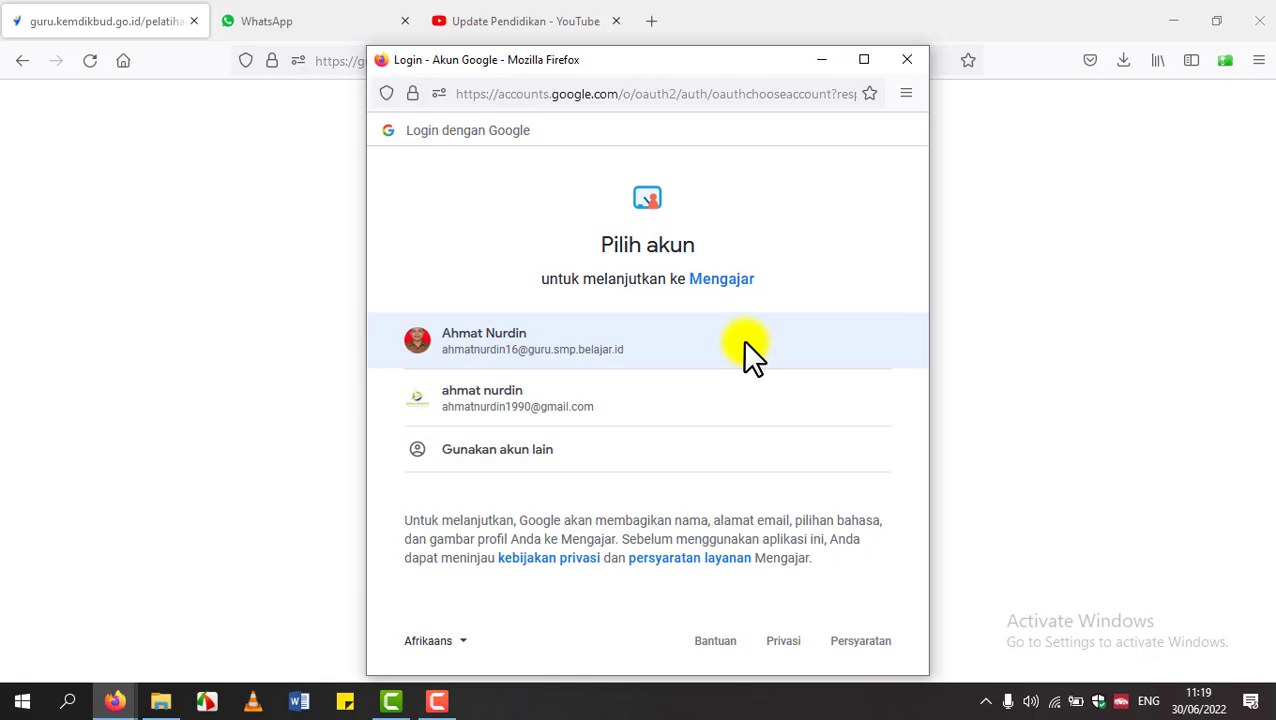
pyautogui.click(574, 350)
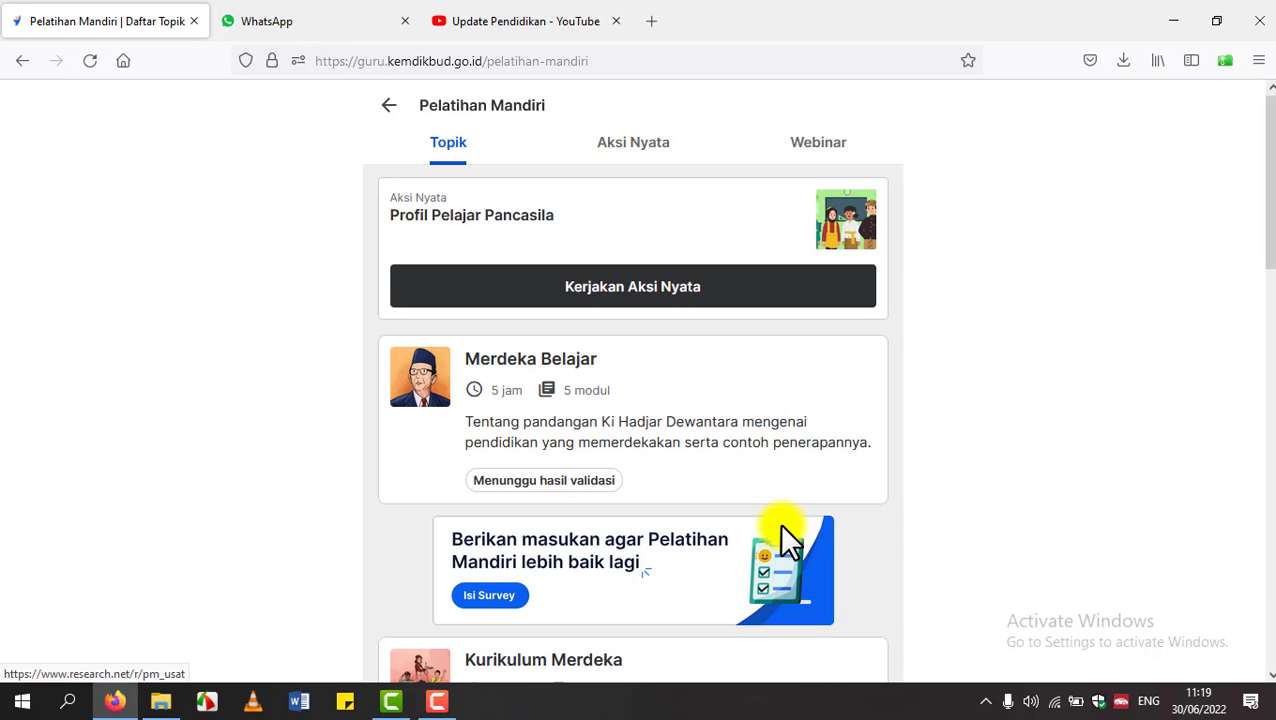
# Step: Find the Profil Pelajar Pancasila topic in the Pelatihan Mandiri list and open it
pyautogui.moveTo(1272, 209); pyautogui.dragTo(1270, 264)
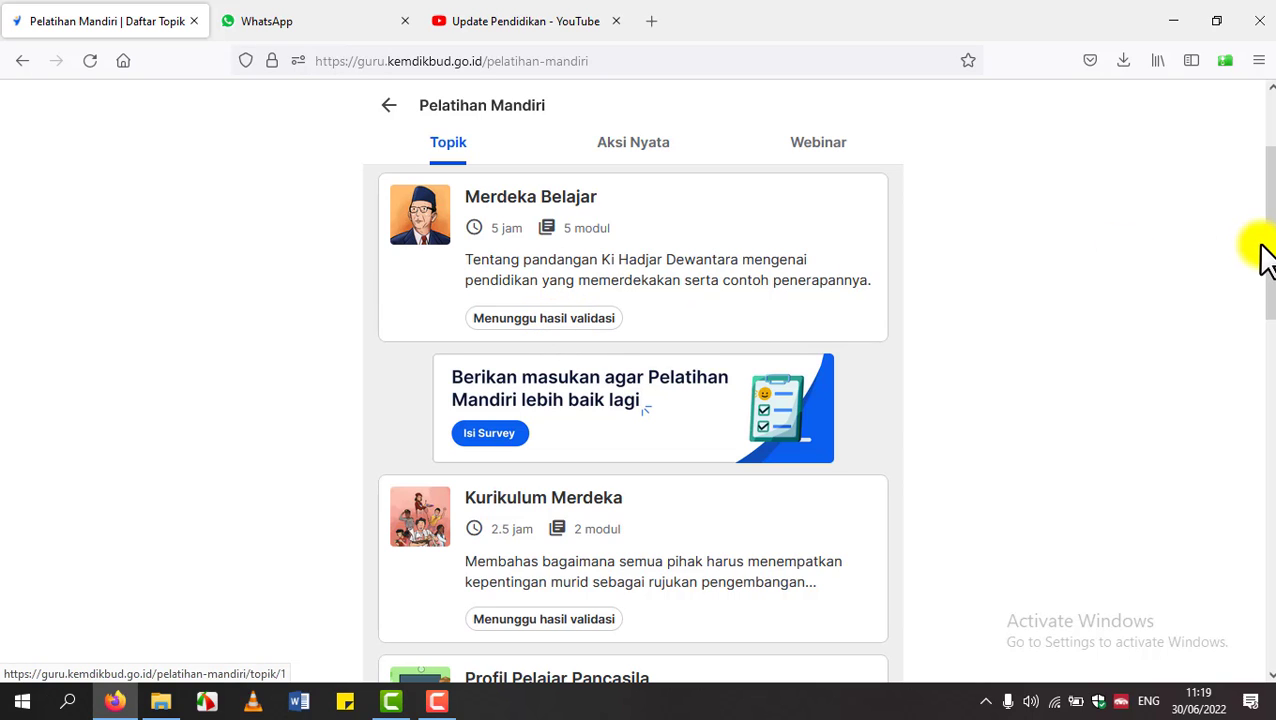
pyautogui.moveTo(1268, 255); pyautogui.dragTo(1267, 341)
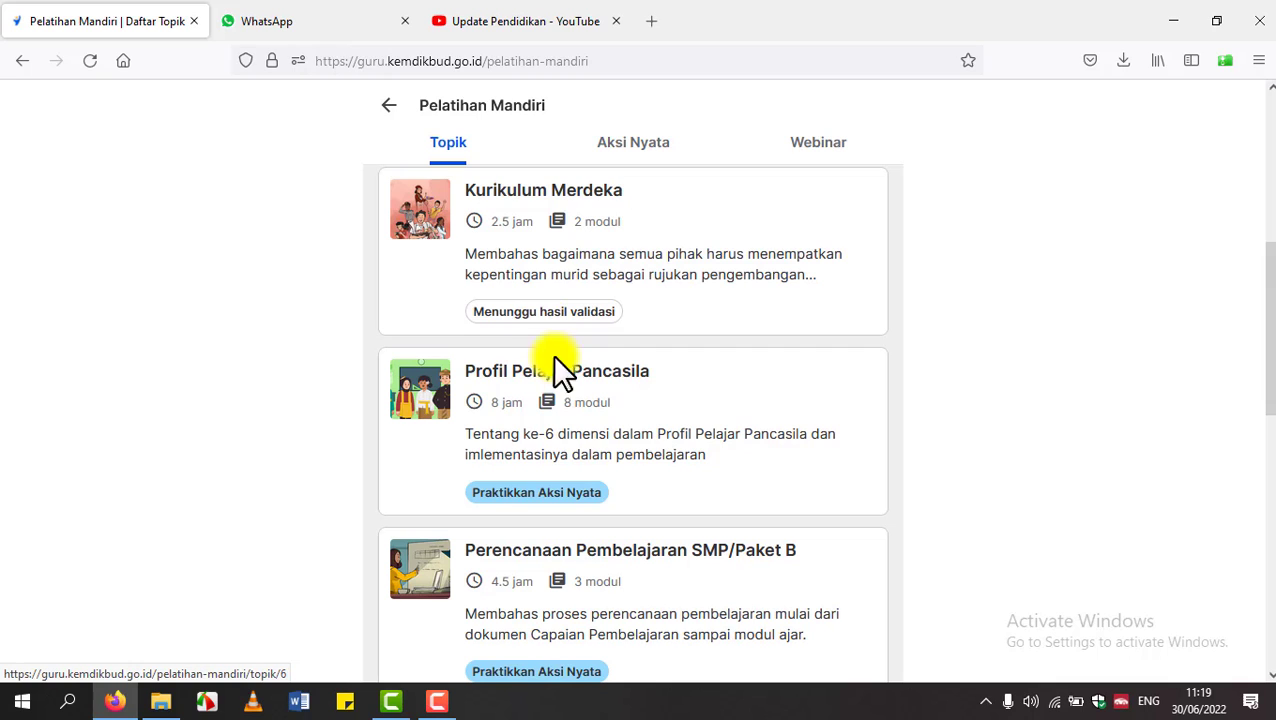
pyautogui.moveTo(1265, 287); pyautogui.dragTo(1265, 335)
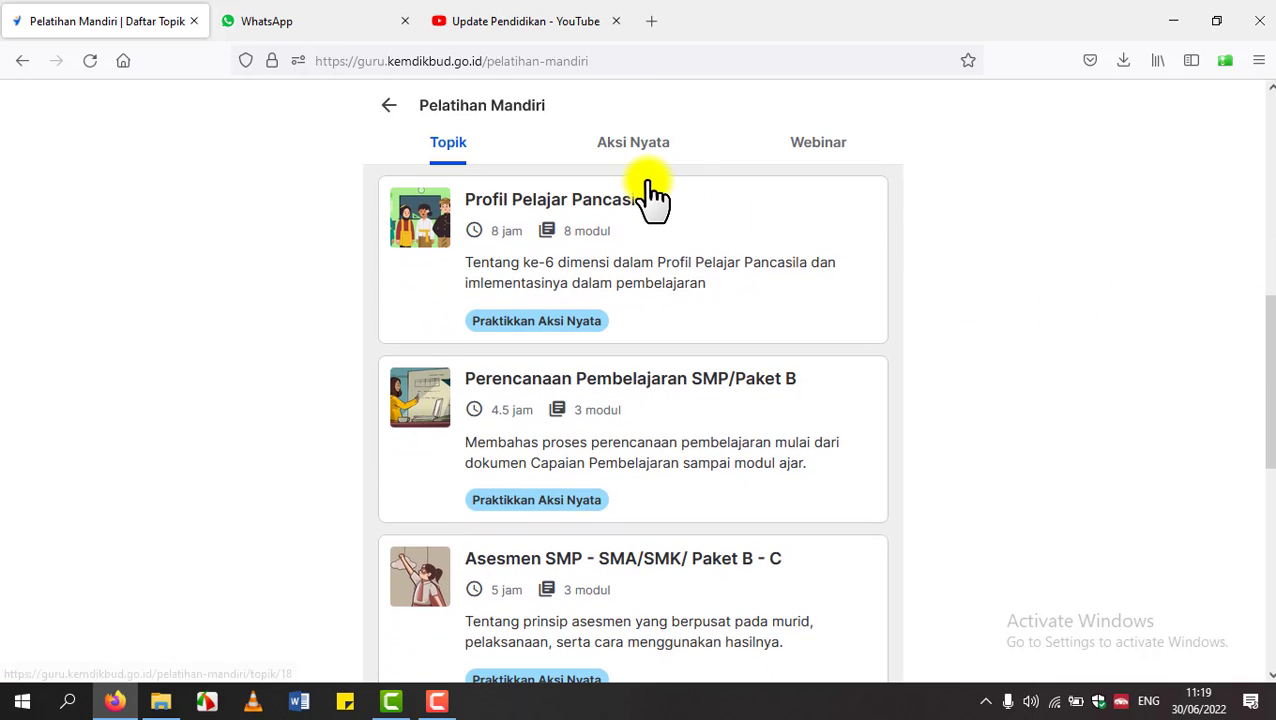
pyautogui.click(511, 324)
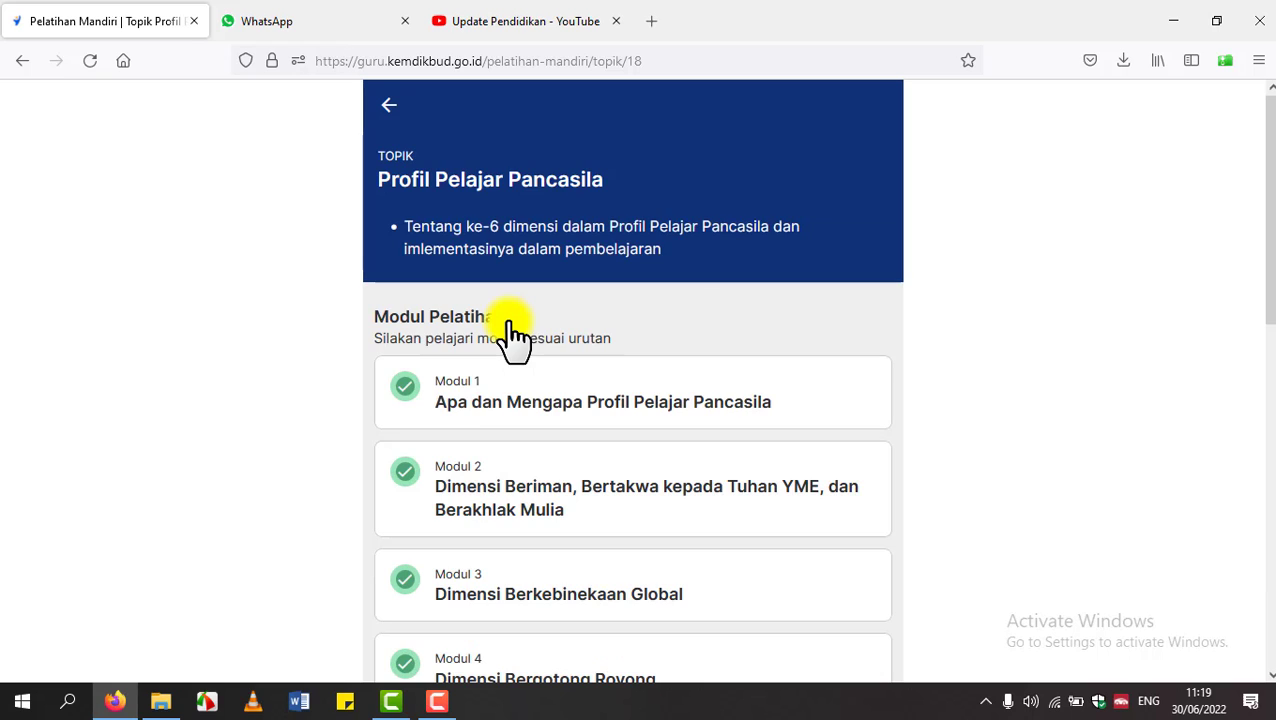
# Step: Open the Lembar Aksi Nyata submission form of the Profil Pelajar Pancasila topic
pyautogui.moveTo(1267, 128); pyautogui.dragTo(1268, 480)
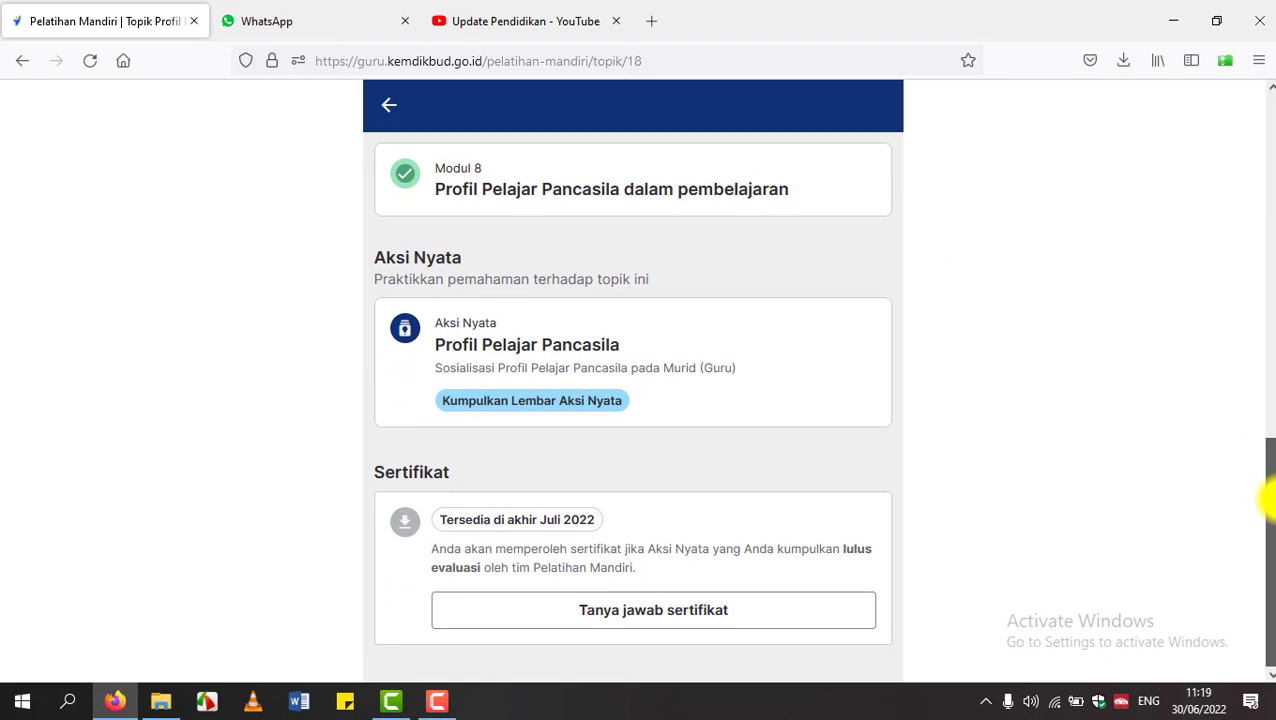
pyautogui.click(565, 392)
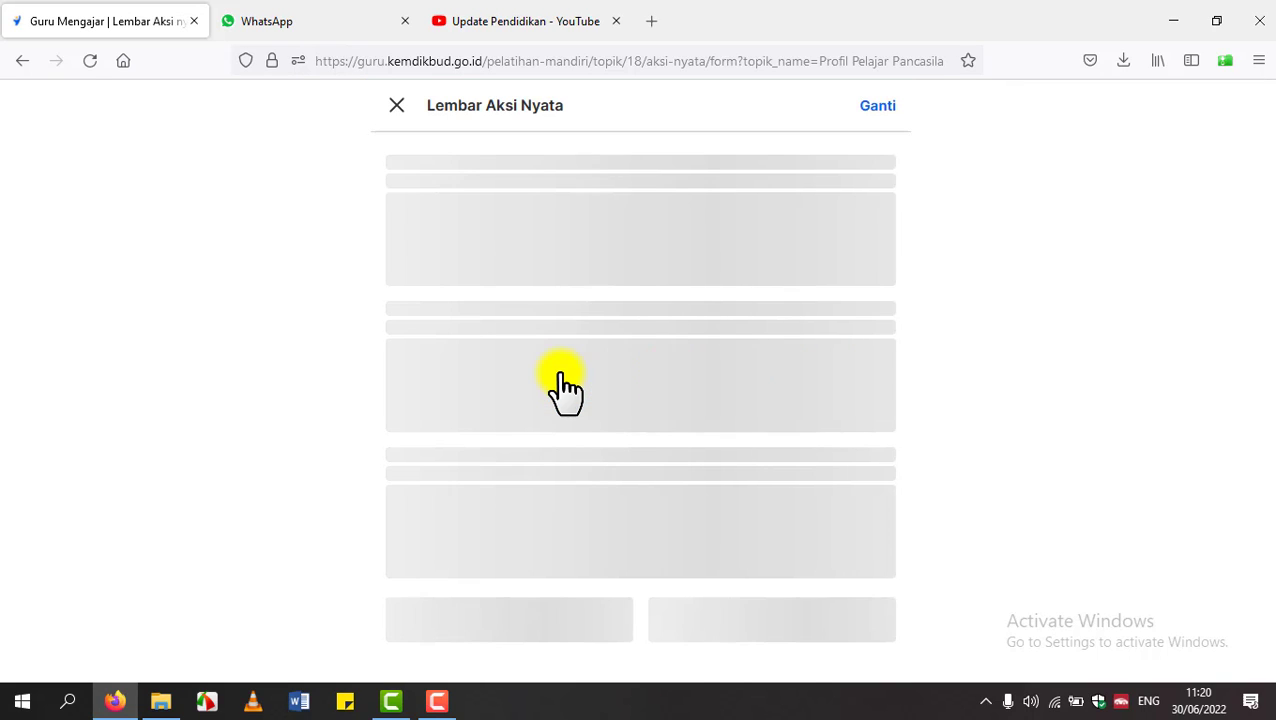
pyautogui.click(389, 105)
pyautogui.moveTo(1267, 188); pyautogui.dragTo(1267, 452)
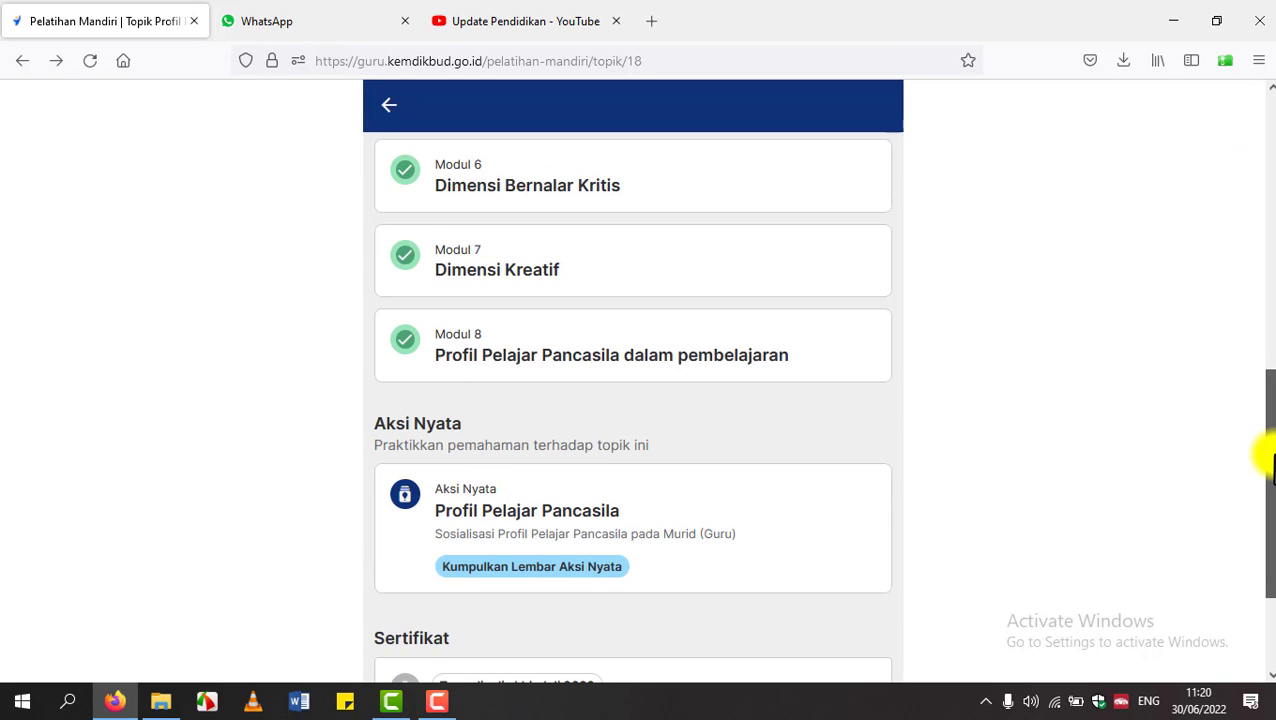
pyautogui.click(650, 506)
# Step: Reselect the topic's Aksi Nyata, choosing "Sosialisasi Profil Pelajar Pancasila pada Murid (Guru)", and proceed to its instructions
pyautogui.click(866, 110)
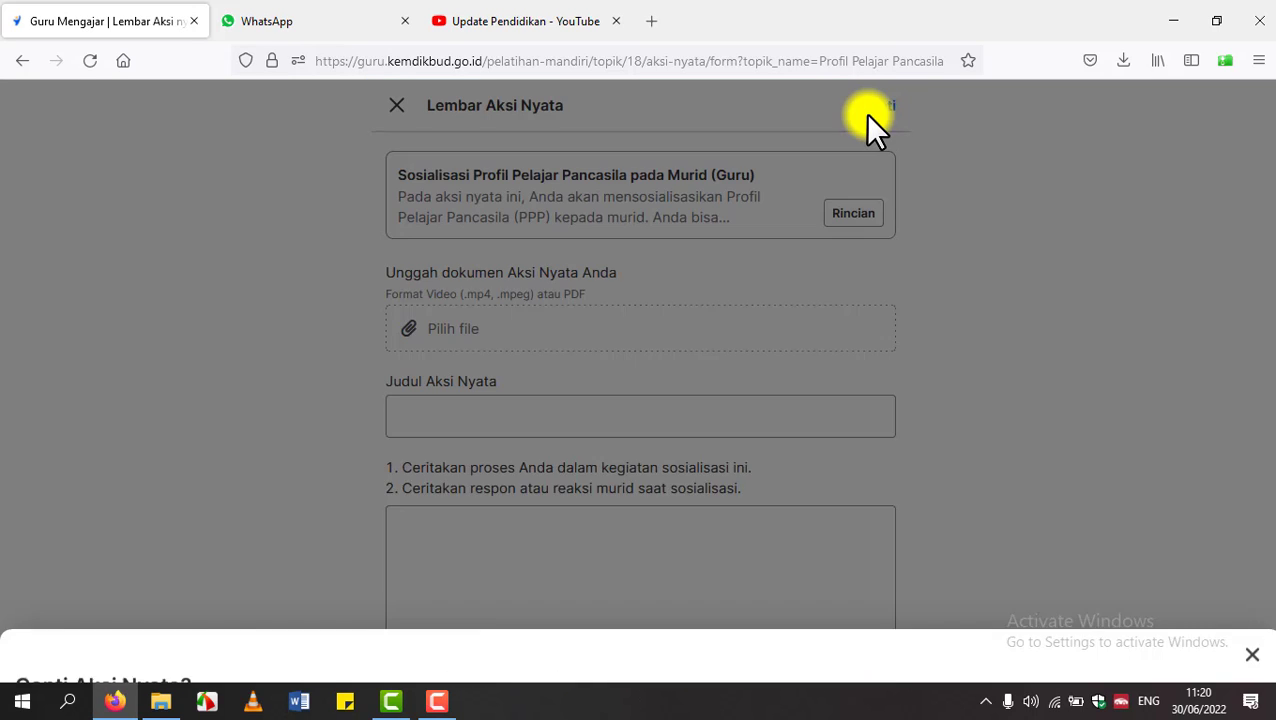
pyautogui.click(735, 585)
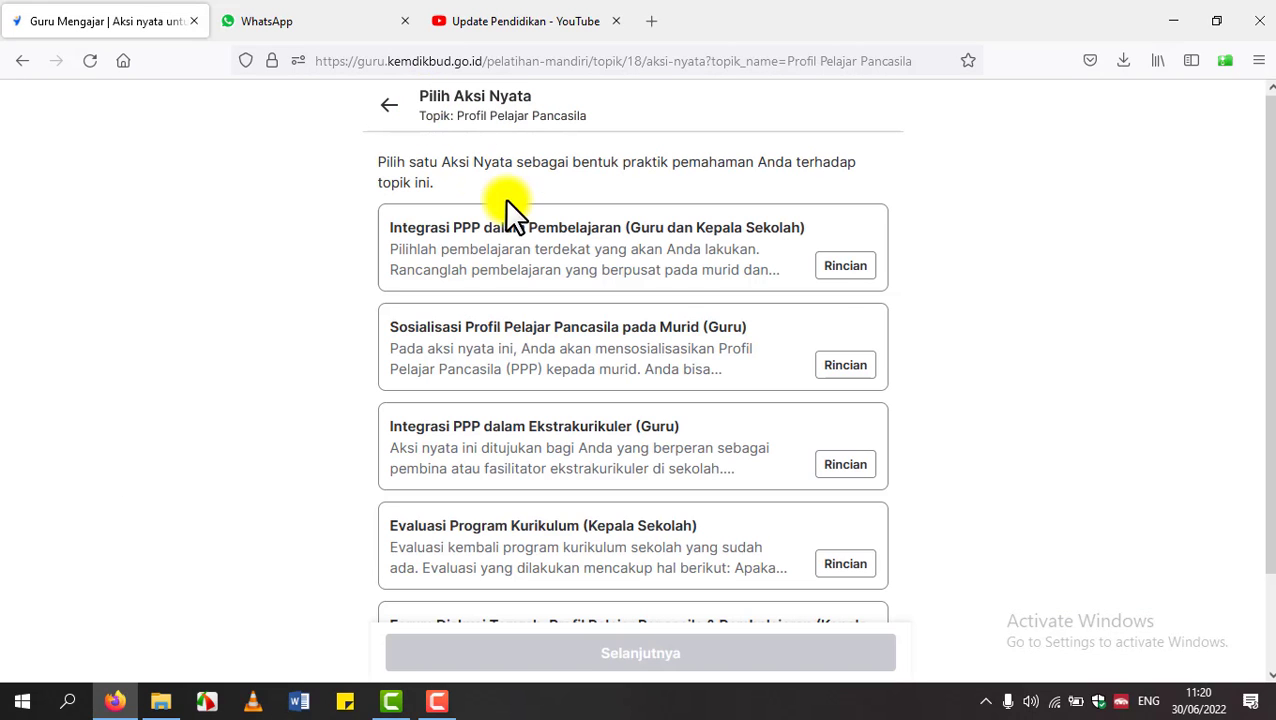
pyautogui.moveTo(1262, 265); pyautogui.dragTo(1268, 450)
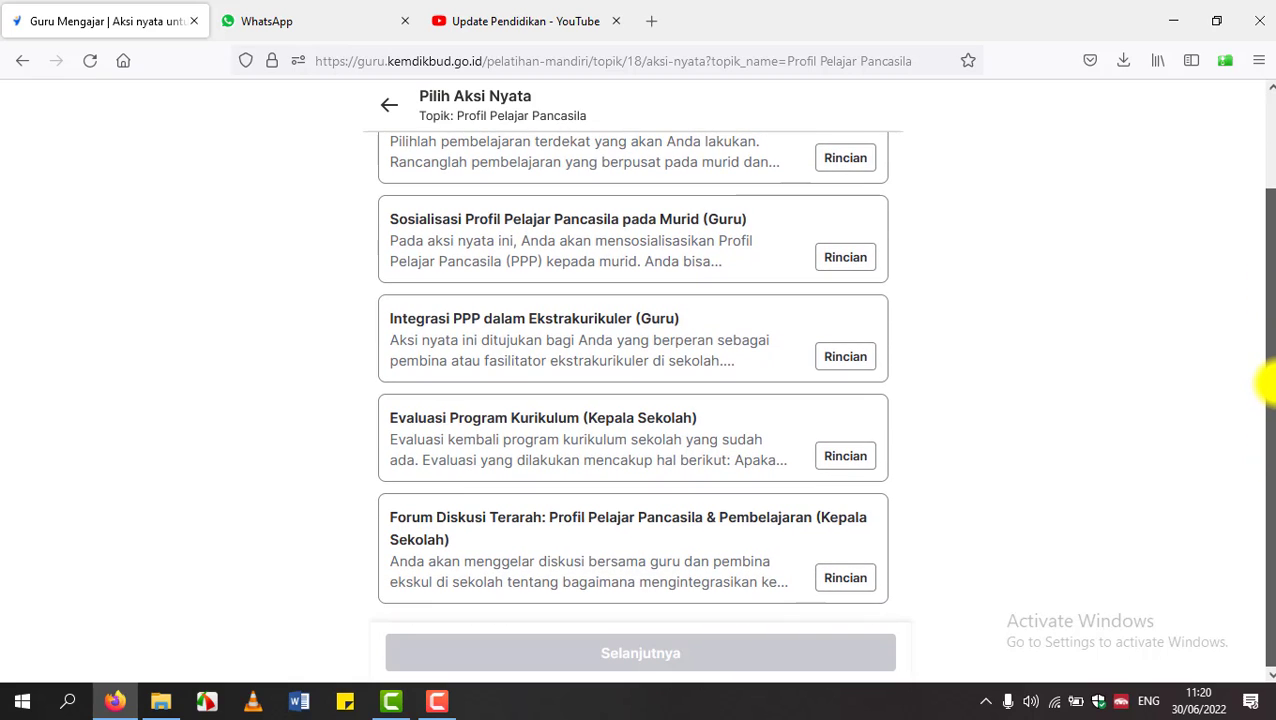
pyautogui.moveTo(1265, 447); pyautogui.dragTo(1265, 421)
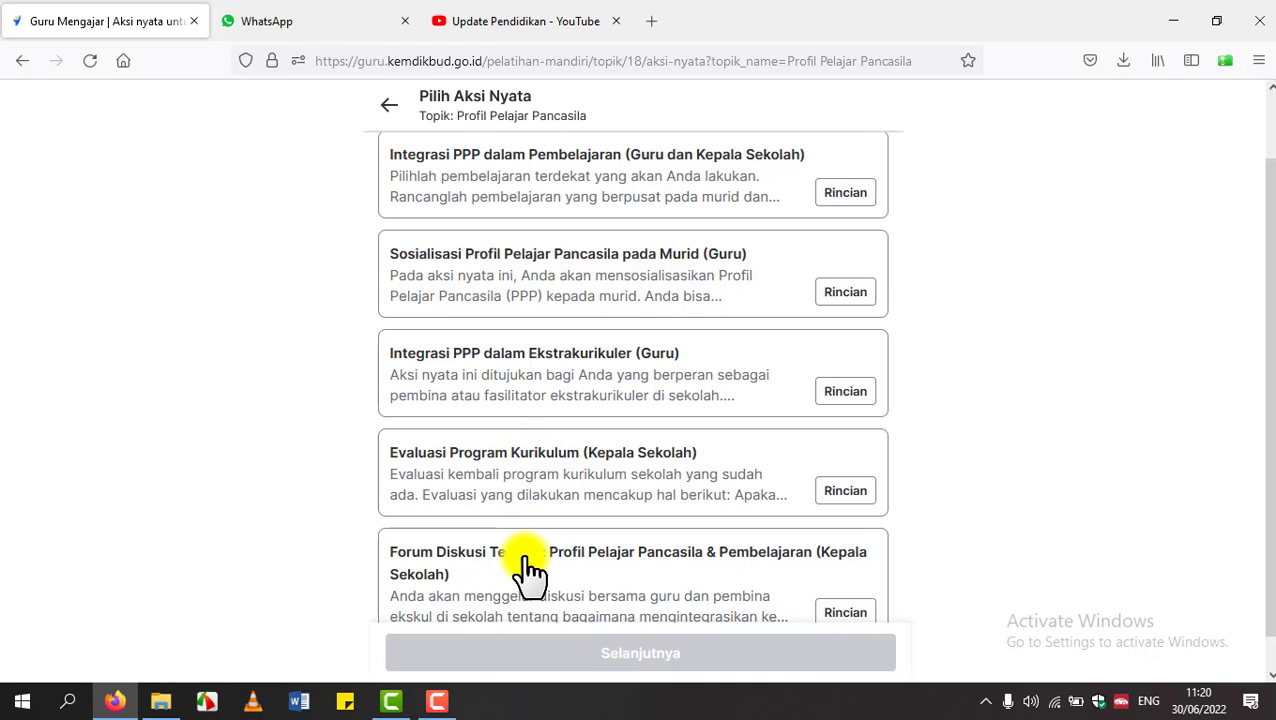
pyautogui.click(500, 265)
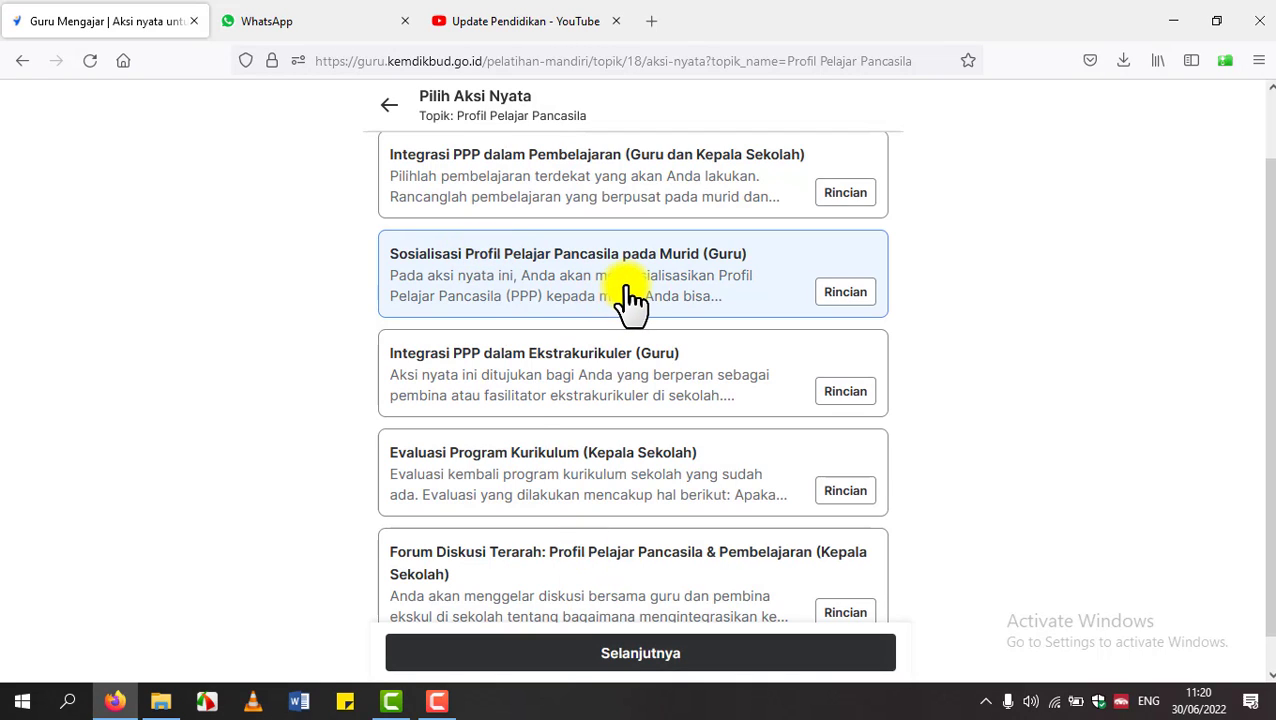
pyautogui.click(590, 655)
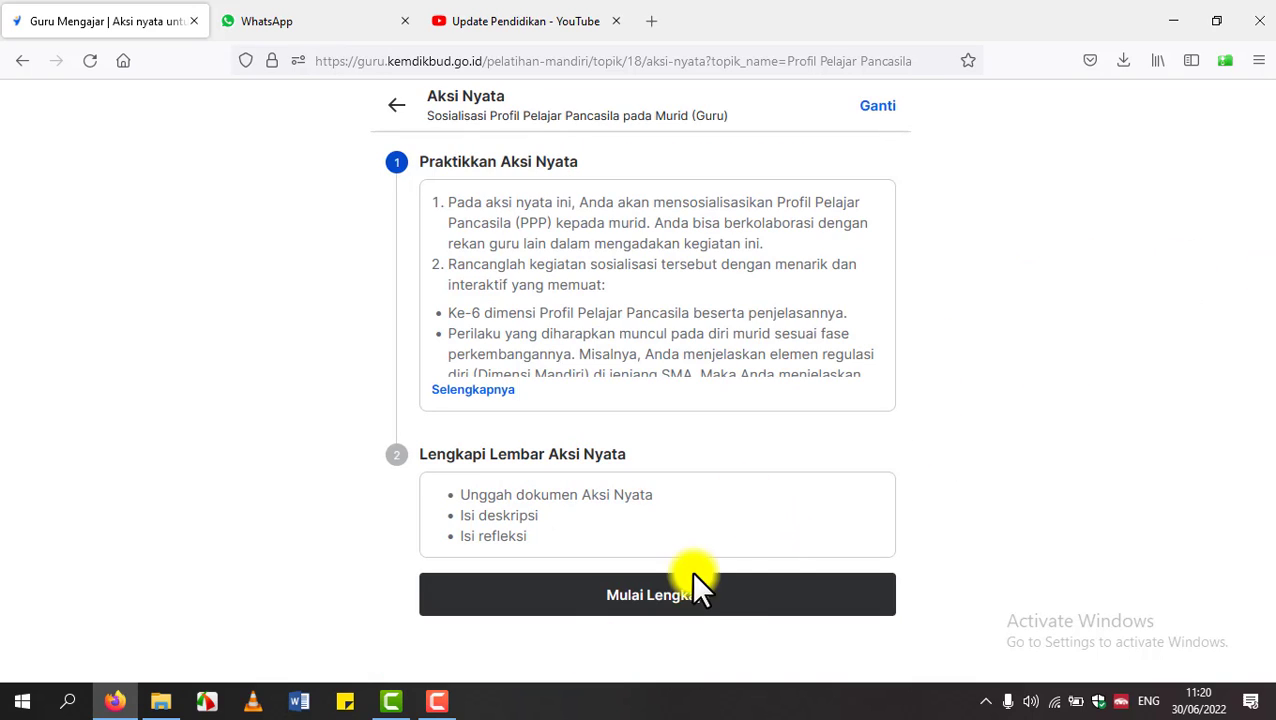
# Step: Declare the Aksi Nyata as already carried out and continue to the Lembar Aksi Nyata form
pyautogui.click(664, 596)
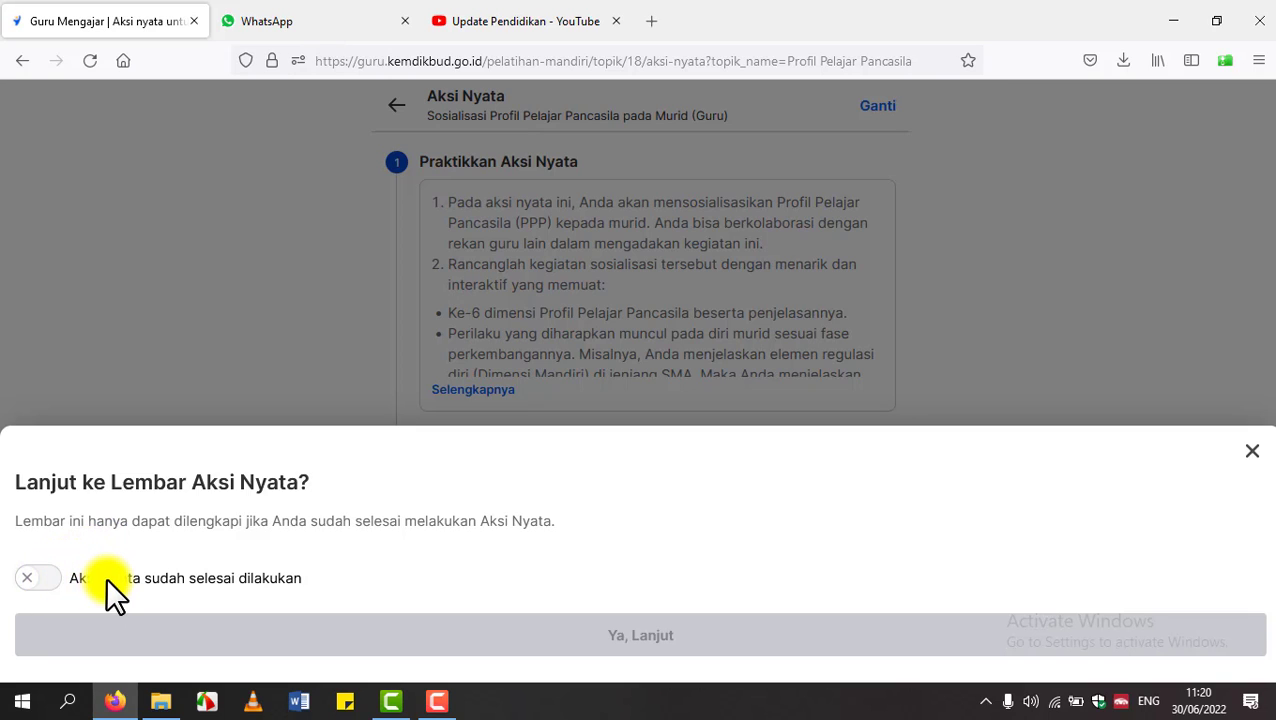
pyautogui.click(45, 580)
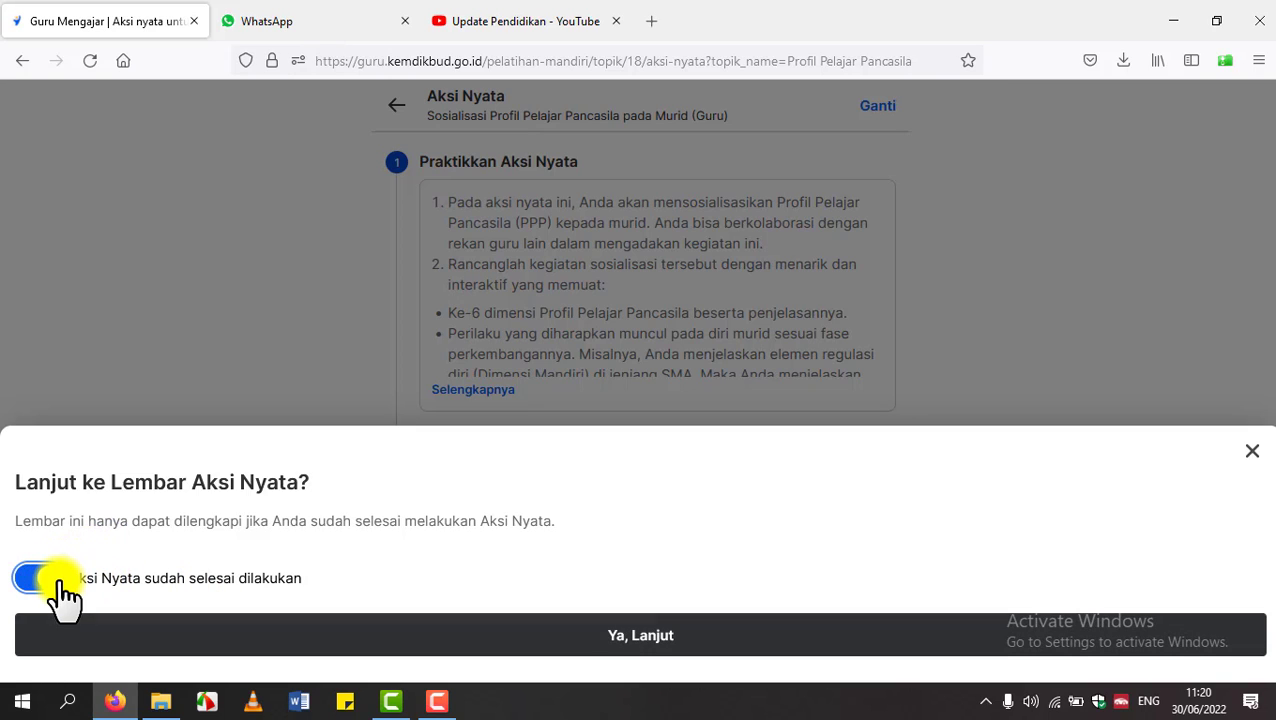
pyautogui.click(597, 638)
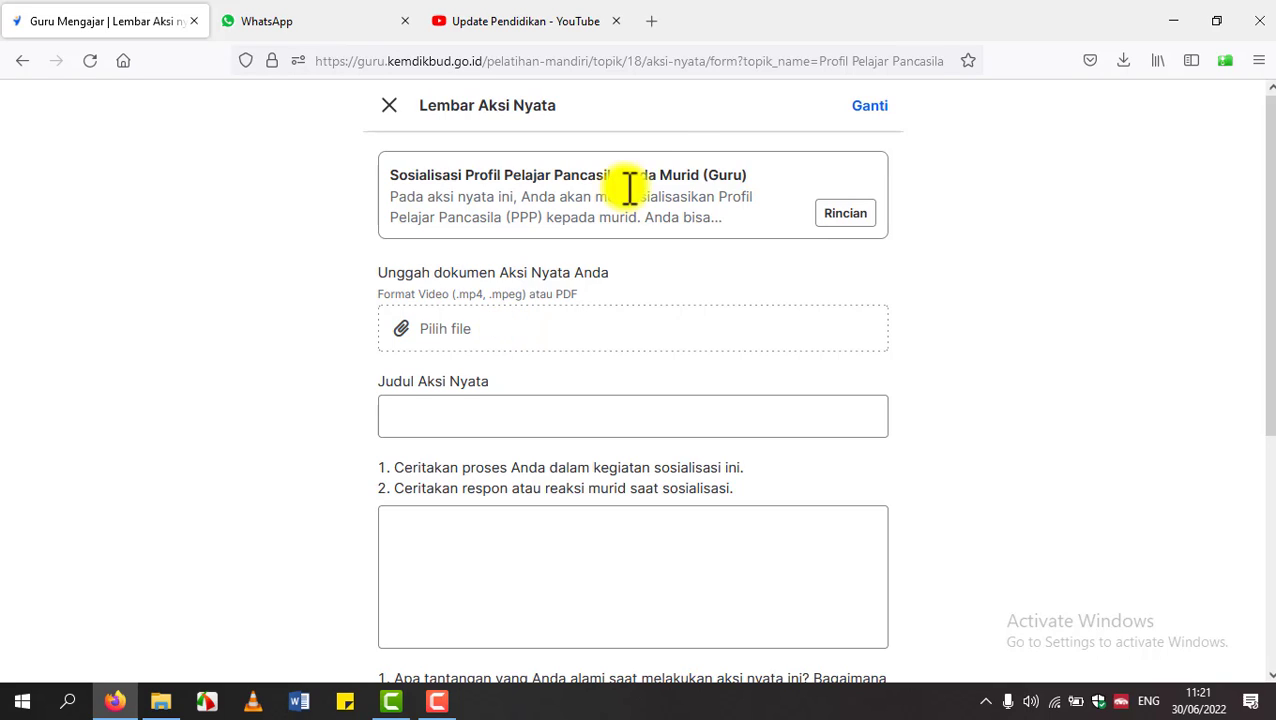
# Step: Review the Aksi Nyata's details, then upload PROFIL PELAJAR PANCASILA from Downloads as the Aksi Nyata document
pyautogui.click(828, 216)
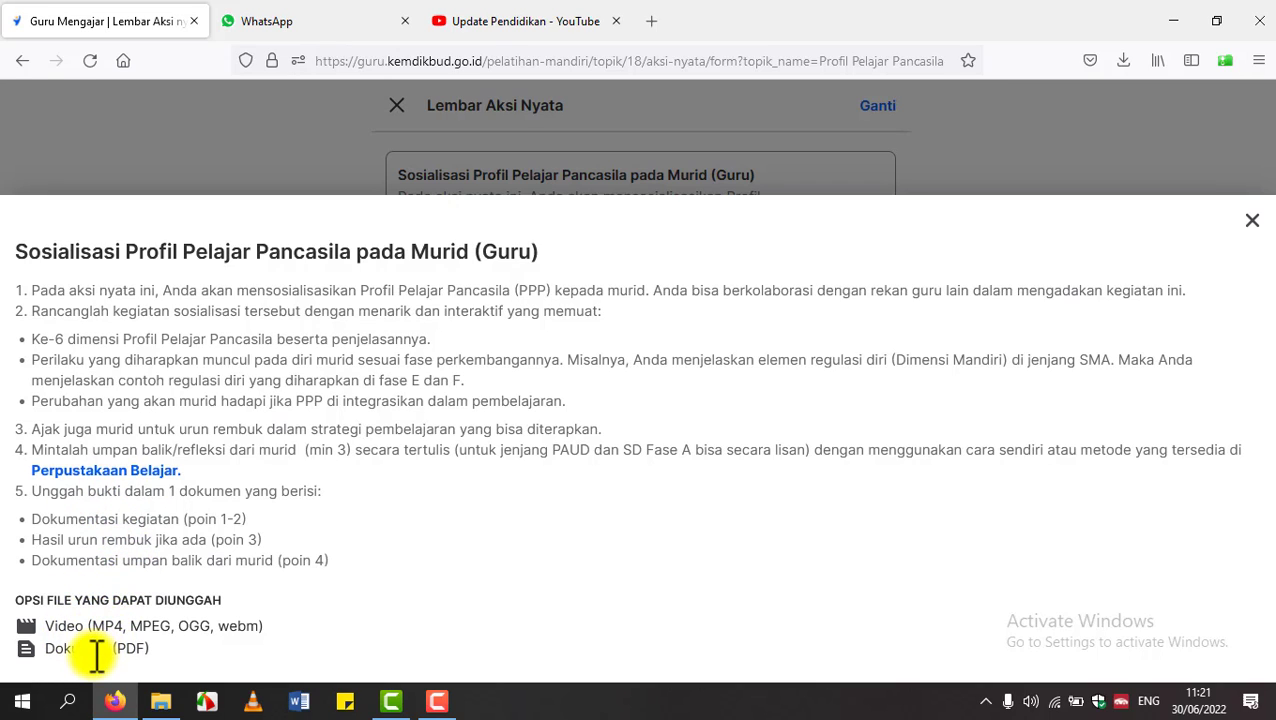
pyautogui.click(339, 168)
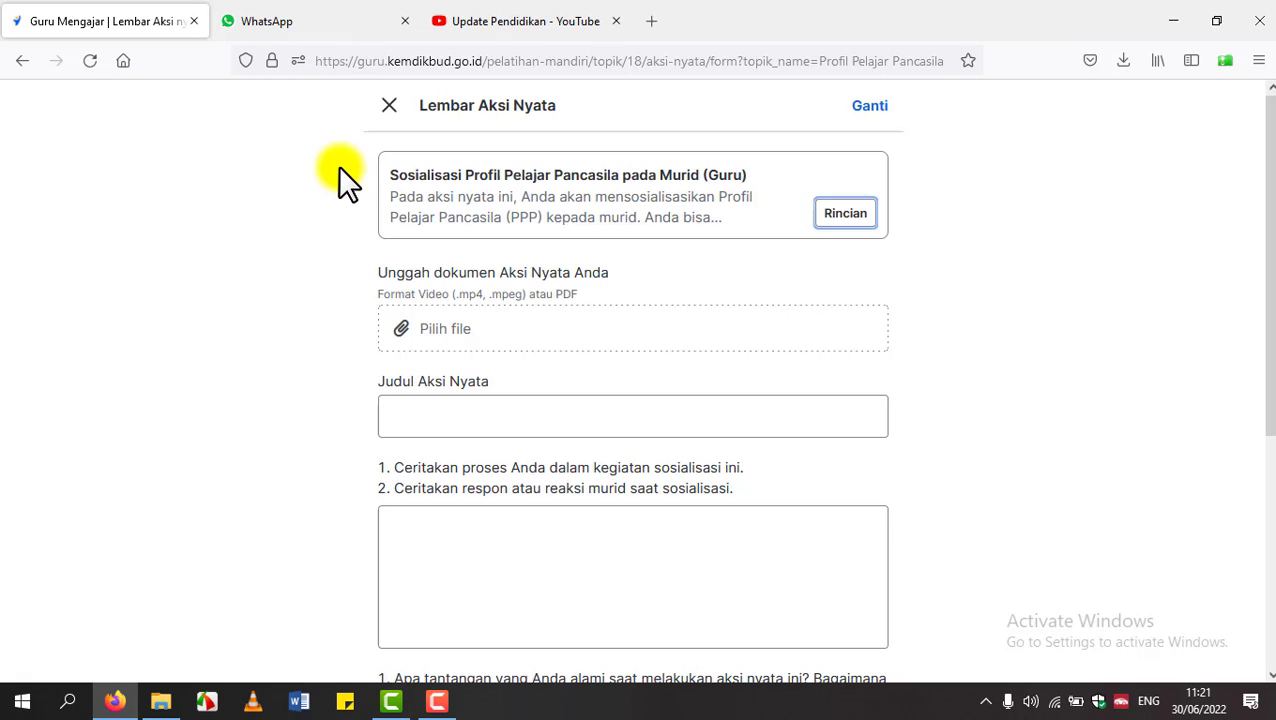
pyautogui.click(460, 328)
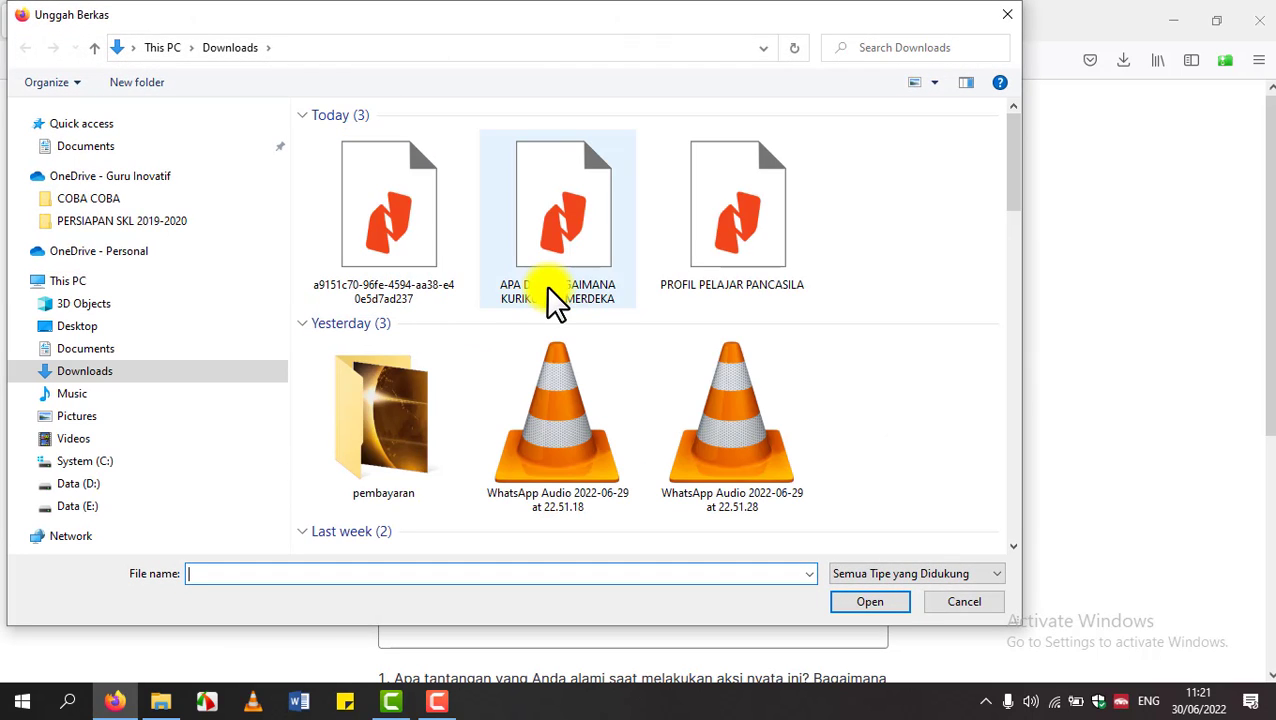
pyautogui.click(745, 252)
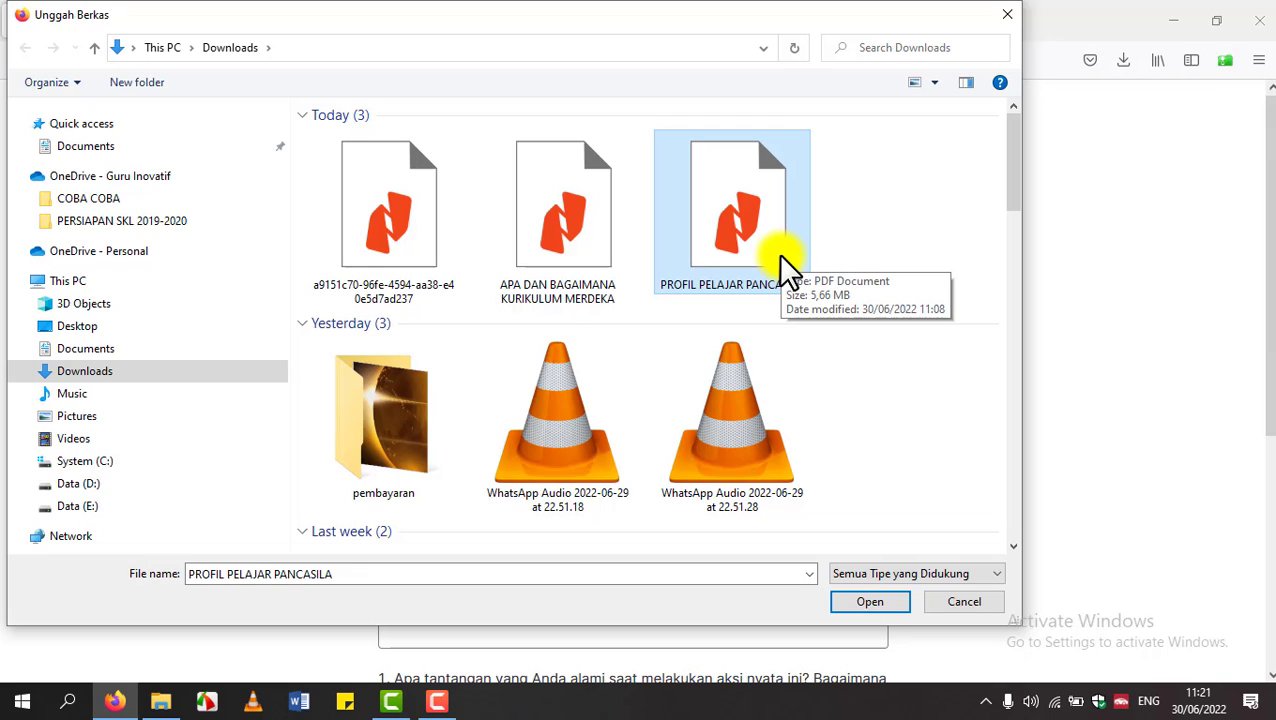
pyautogui.click(872, 599)
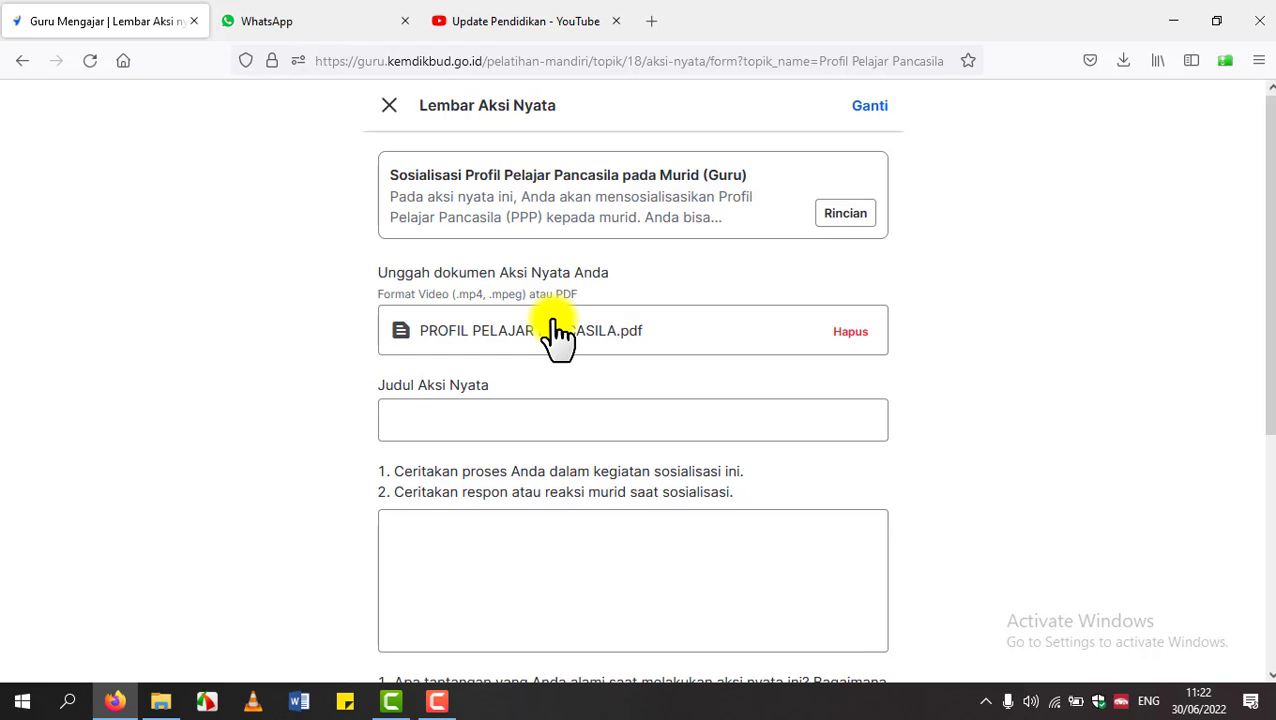
# Step: Fill in the Judul Aksi Nyata with "Sosialisasi Profil Pelajar Pancasila pada Murid", copied from the form's heading
pyautogui.click(538, 419)
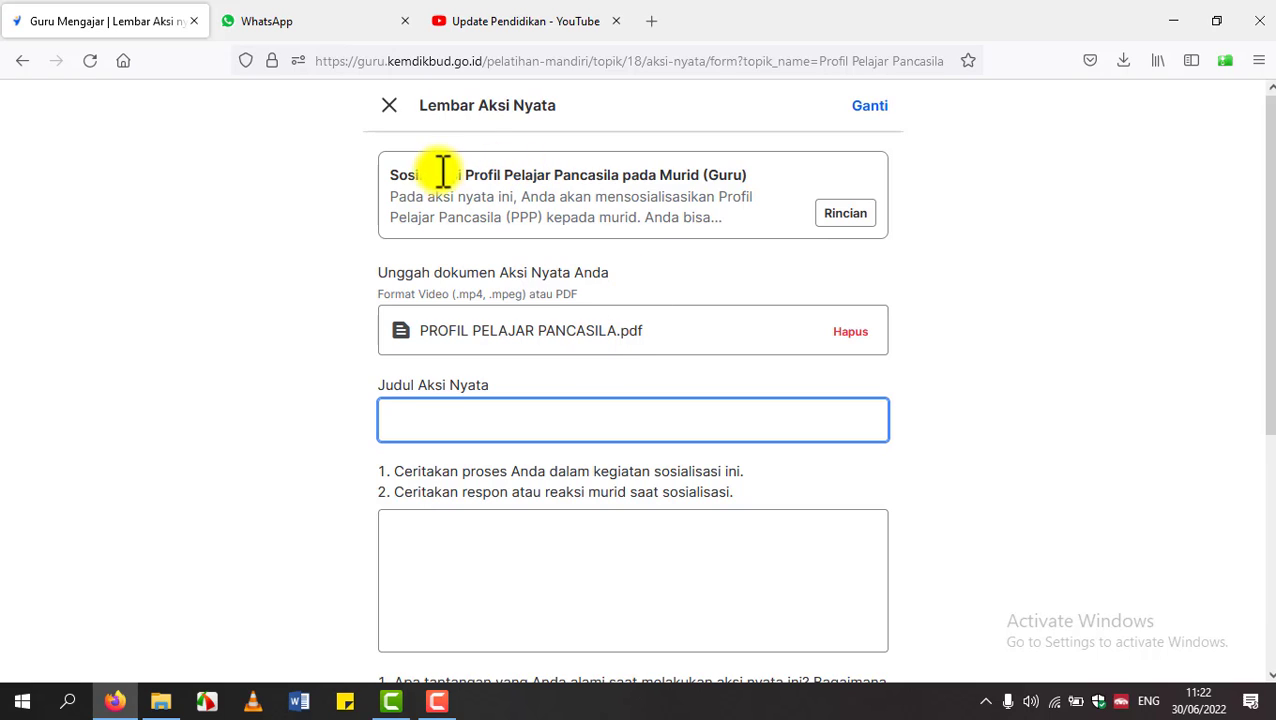
pyautogui.moveTo(388, 175); pyautogui.dragTo(714, 174)
pyautogui.hotkey('ctrl', 'c')
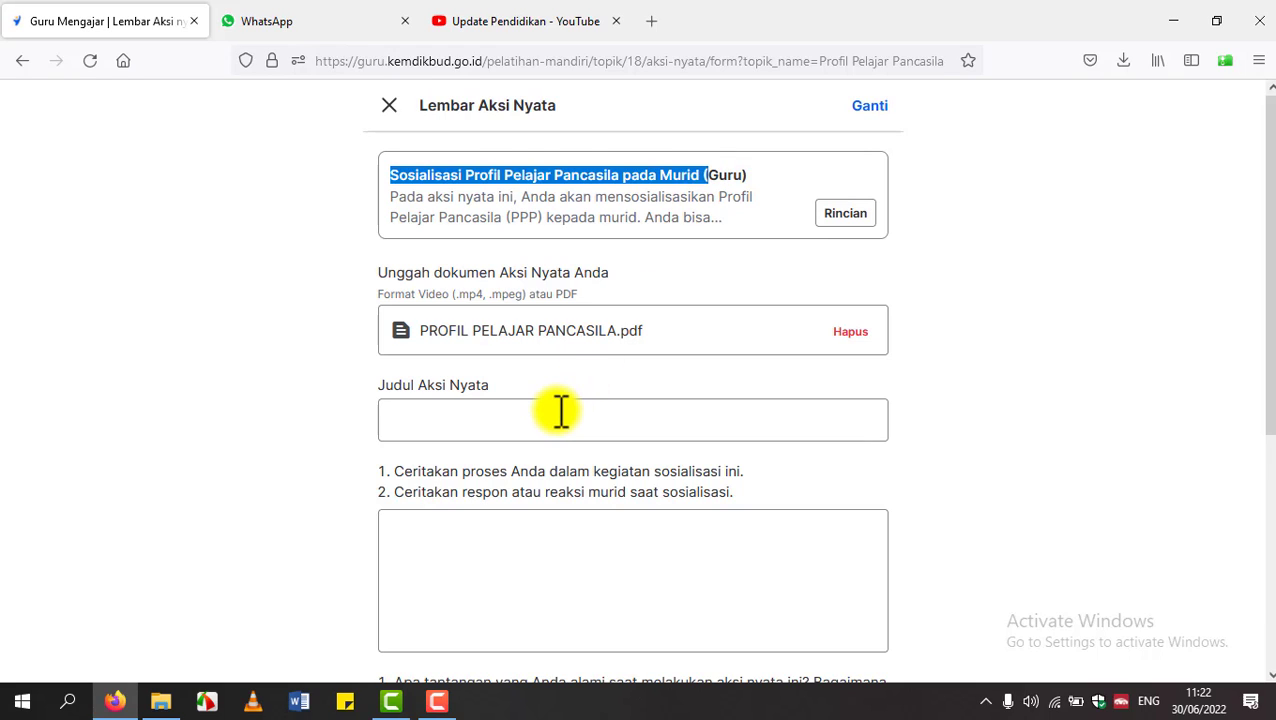
pyautogui.click(561, 409)
pyautogui.hotkey('ctrl', 'v')
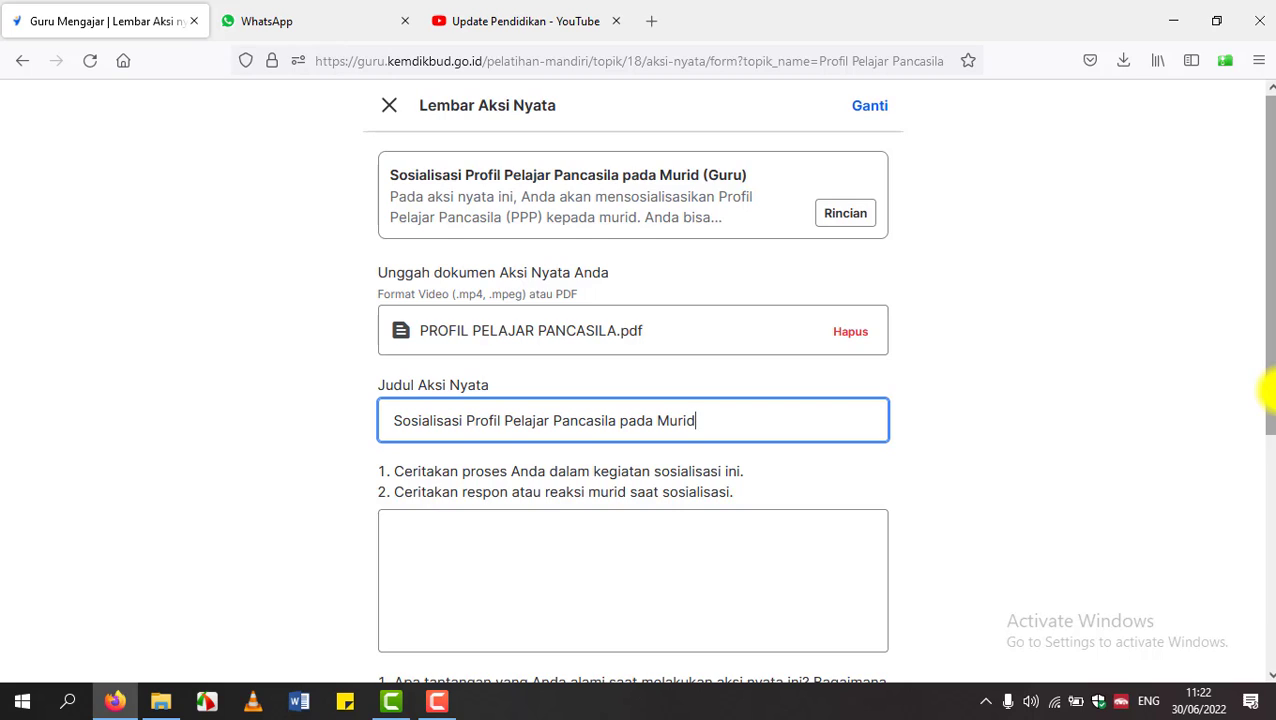
# Step: Begin the answer about the socialization process with "Sosialisasi saya berikan melalui grup kelas dalam bentuk file PDF dan anak anak"
pyautogui.moveTo(1265, 396); pyautogui.dragTo(1268, 496)
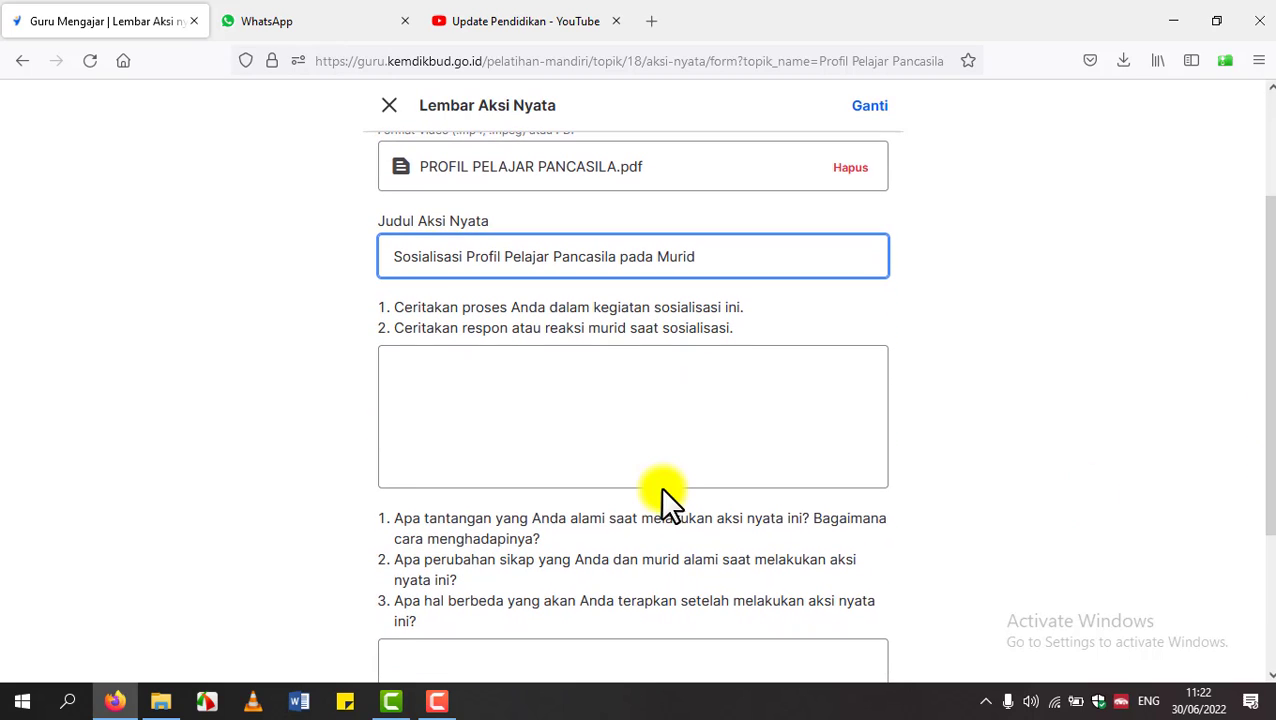
pyautogui.click(553, 390)
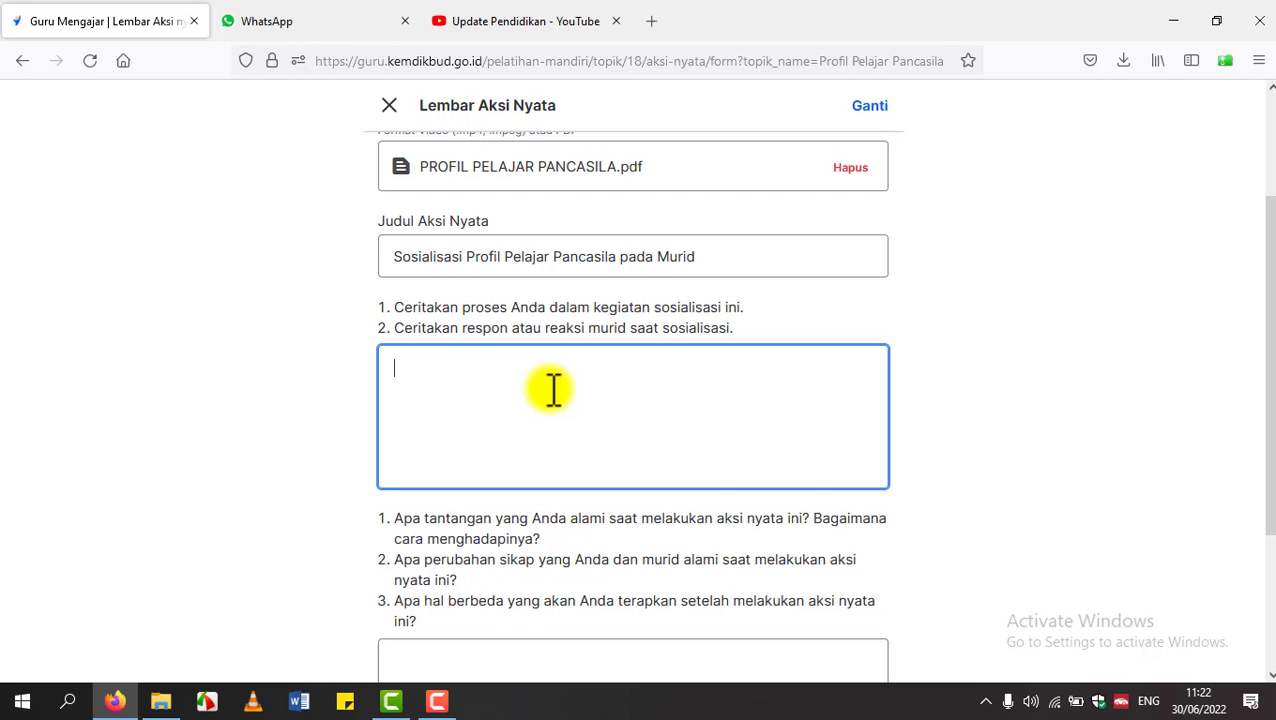
pyautogui.write('Sosialisasi sya')
pyautogui.press('BackSpace')
pyautogui.press('BackSpace')
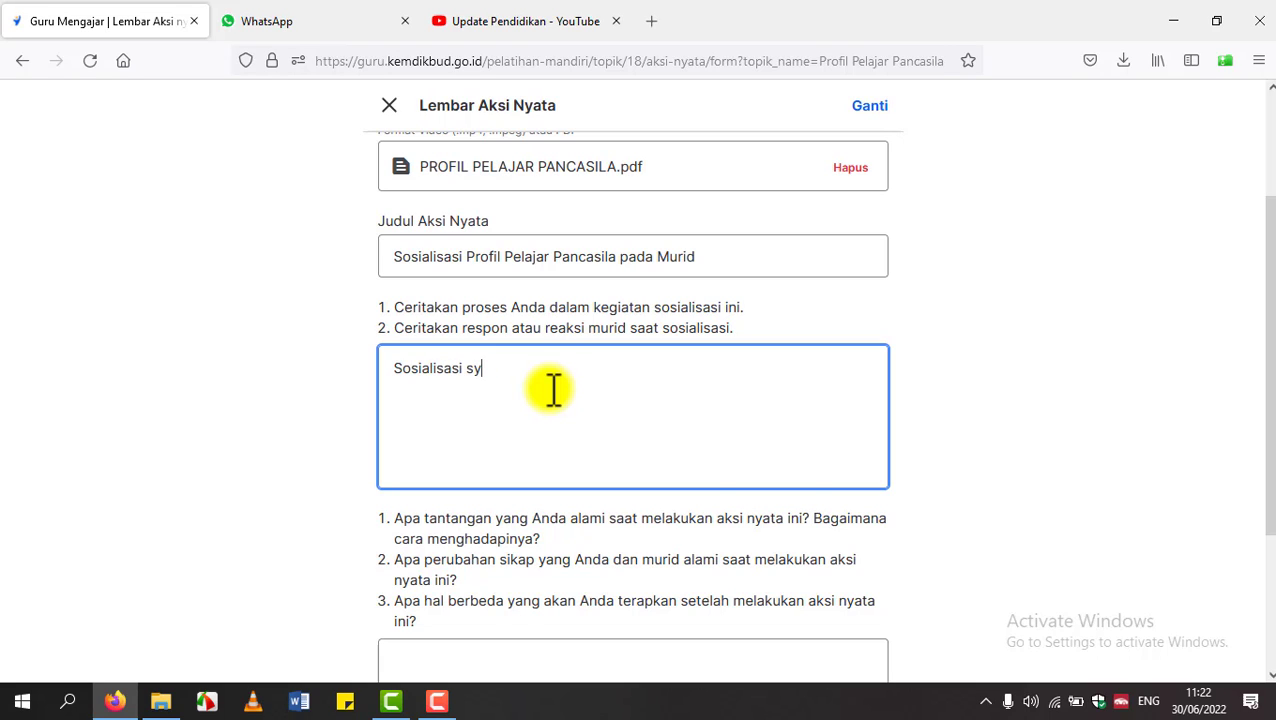
pyautogui.write('aya berikan melalui')
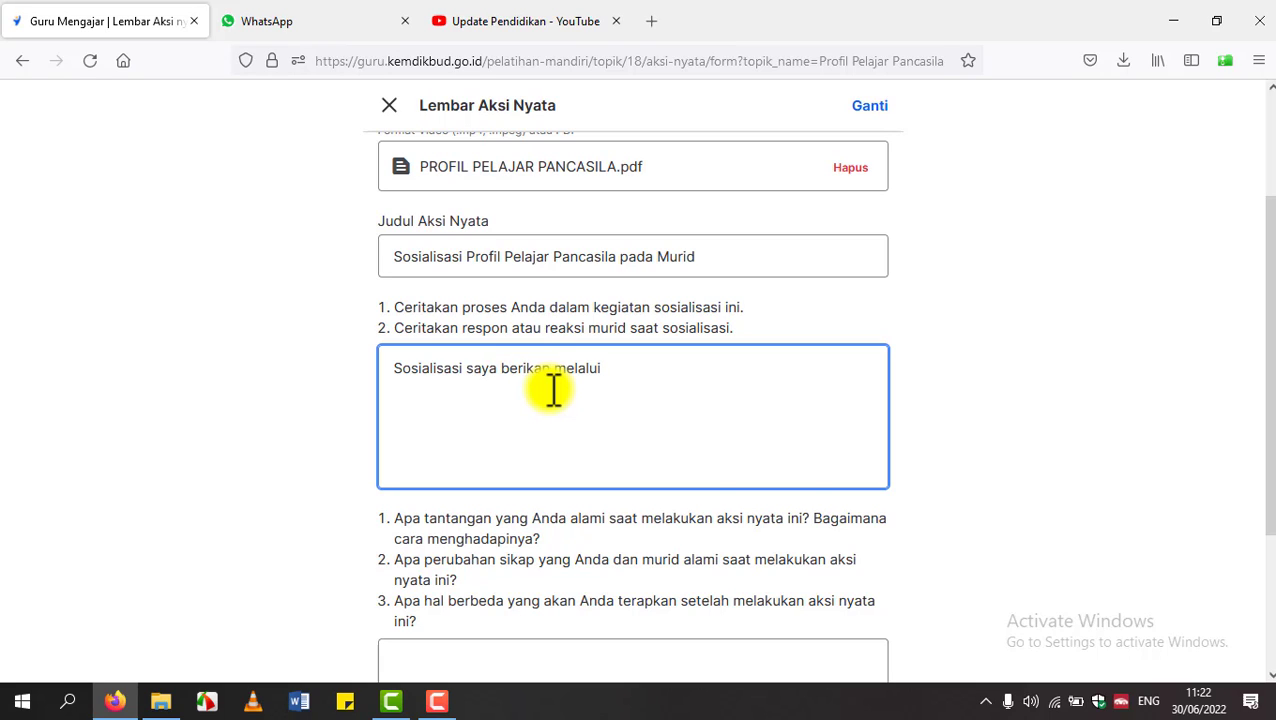
pyautogui.write(' grup kelas dalam beny')
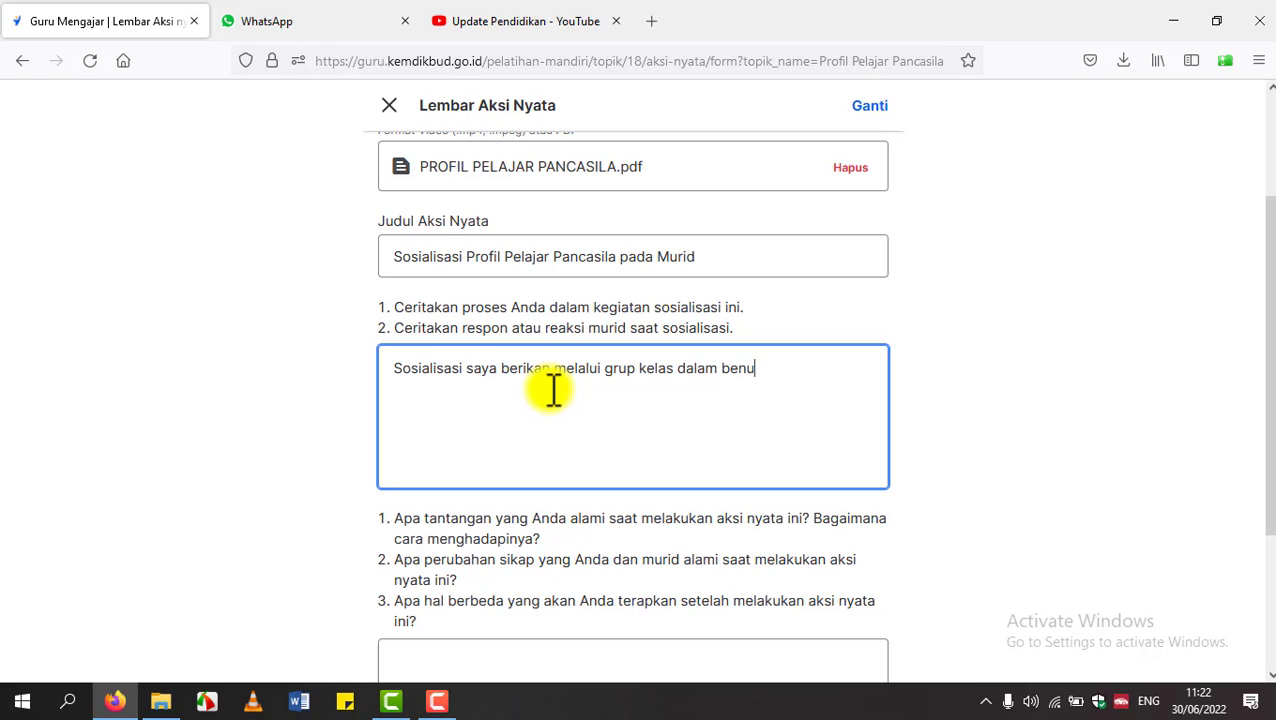
pyautogui.press('BackSpace')
pyautogui.write('tuk file PDF dan anak ana')
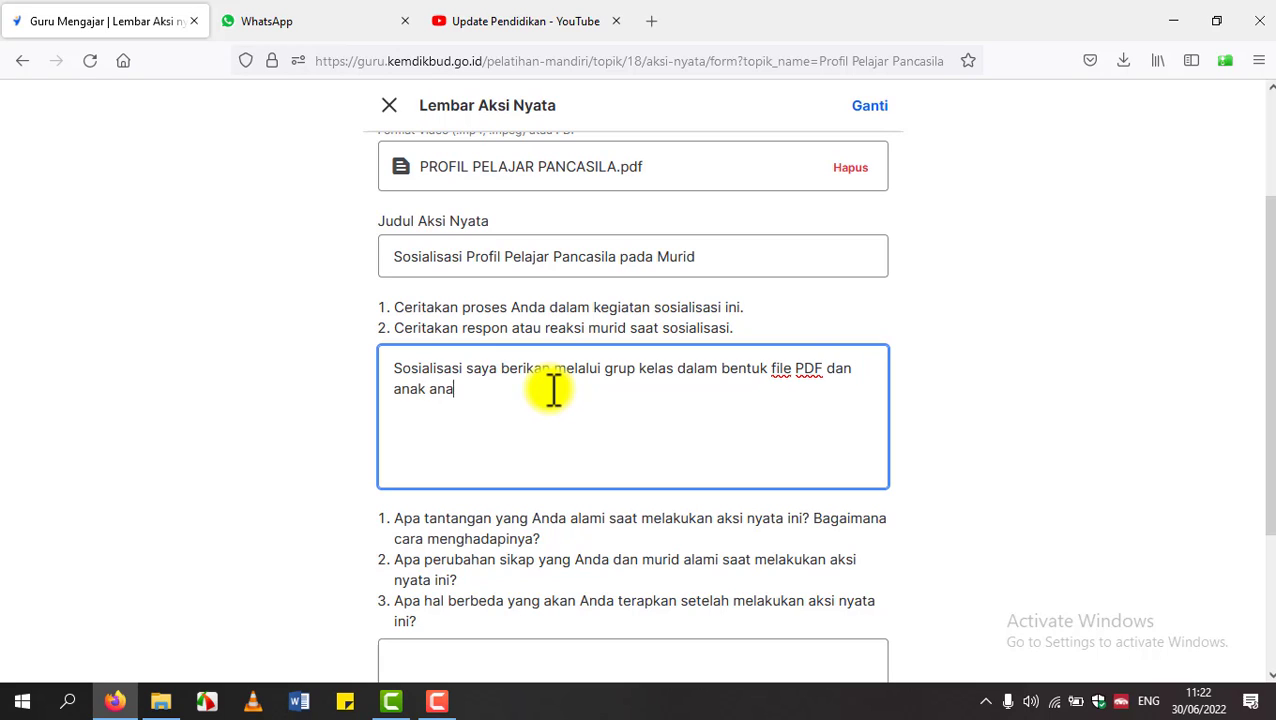
# Step: Continue the process answer with "kami minta untuk menanggapi dan memberikan contoh kegiatan yang bisa dilakukan di sekolah terkait profil pelajar pancasila."
pyautogui.write('k kami minta untuk m')
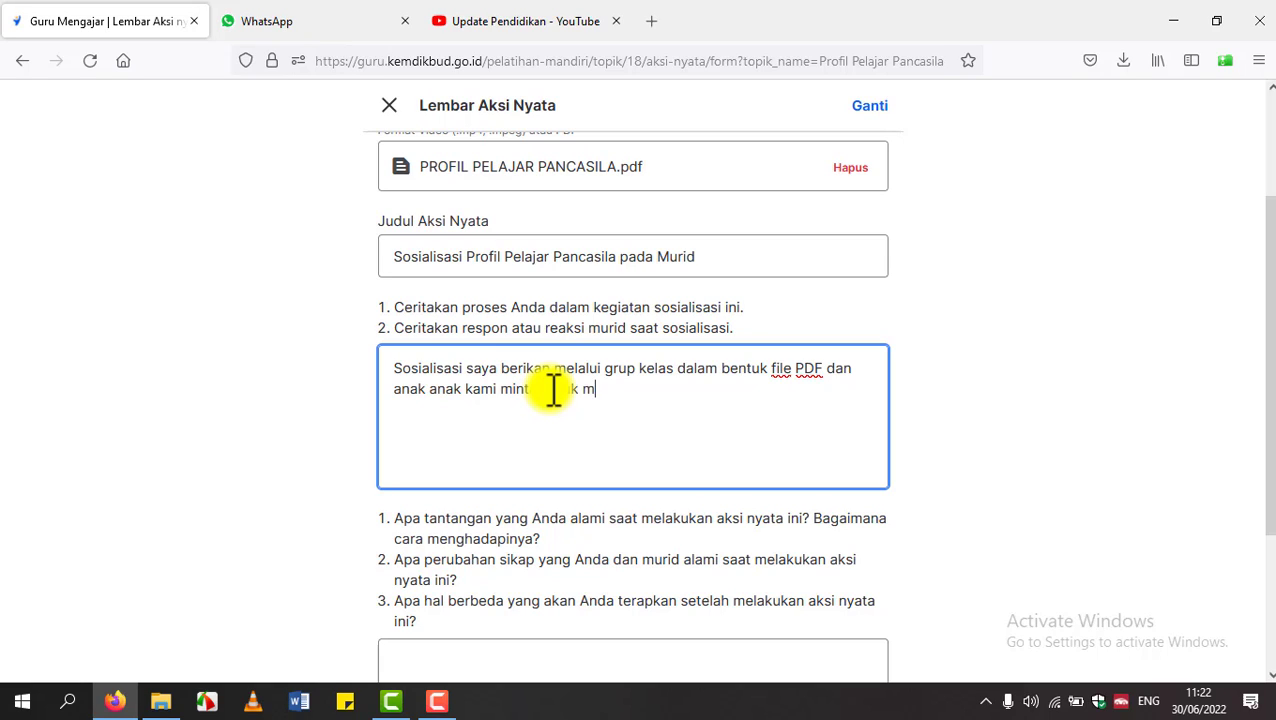
pyautogui.write('enanggapi dan')
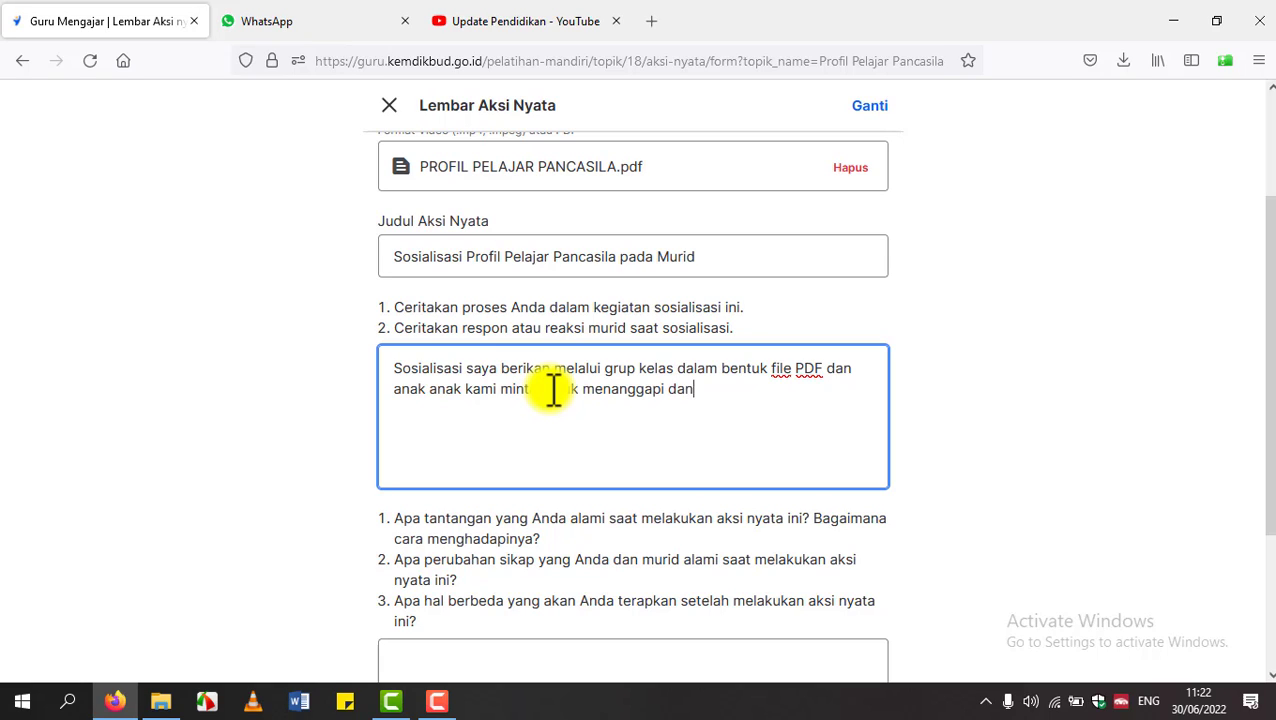
pyautogui.write(' memberikan contoh')
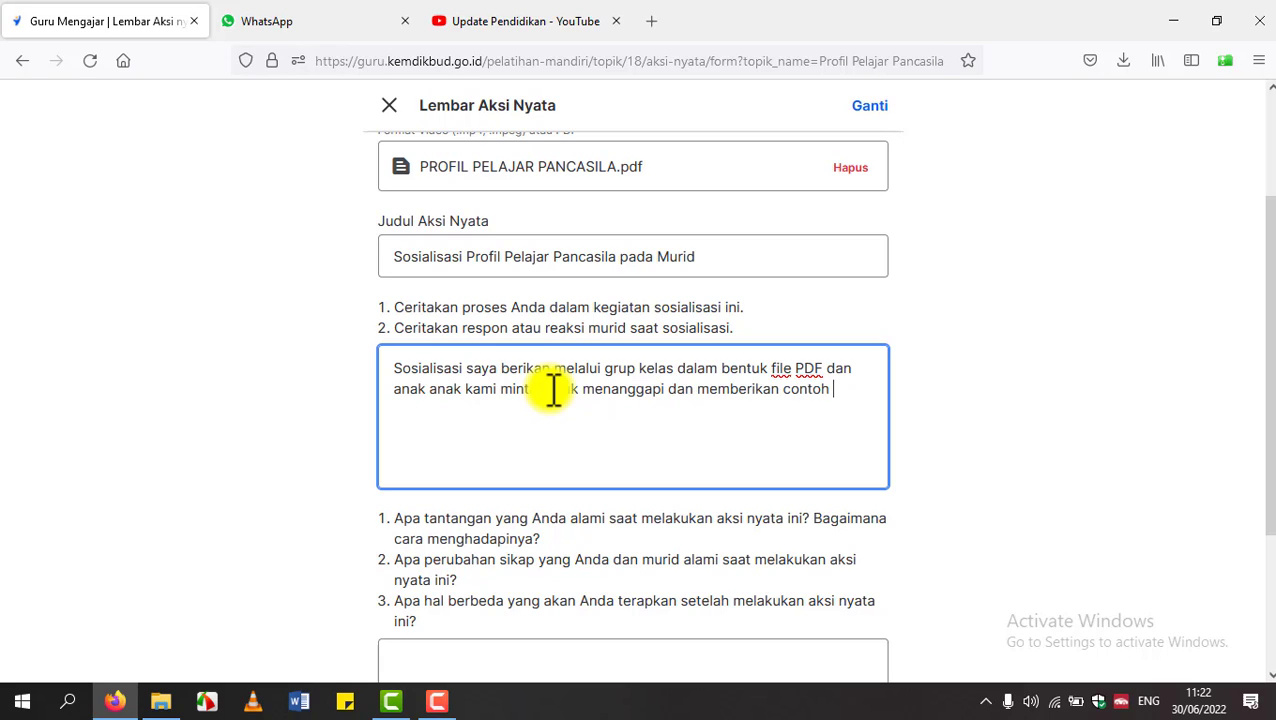
pyautogui.write(' kegiatan yang')
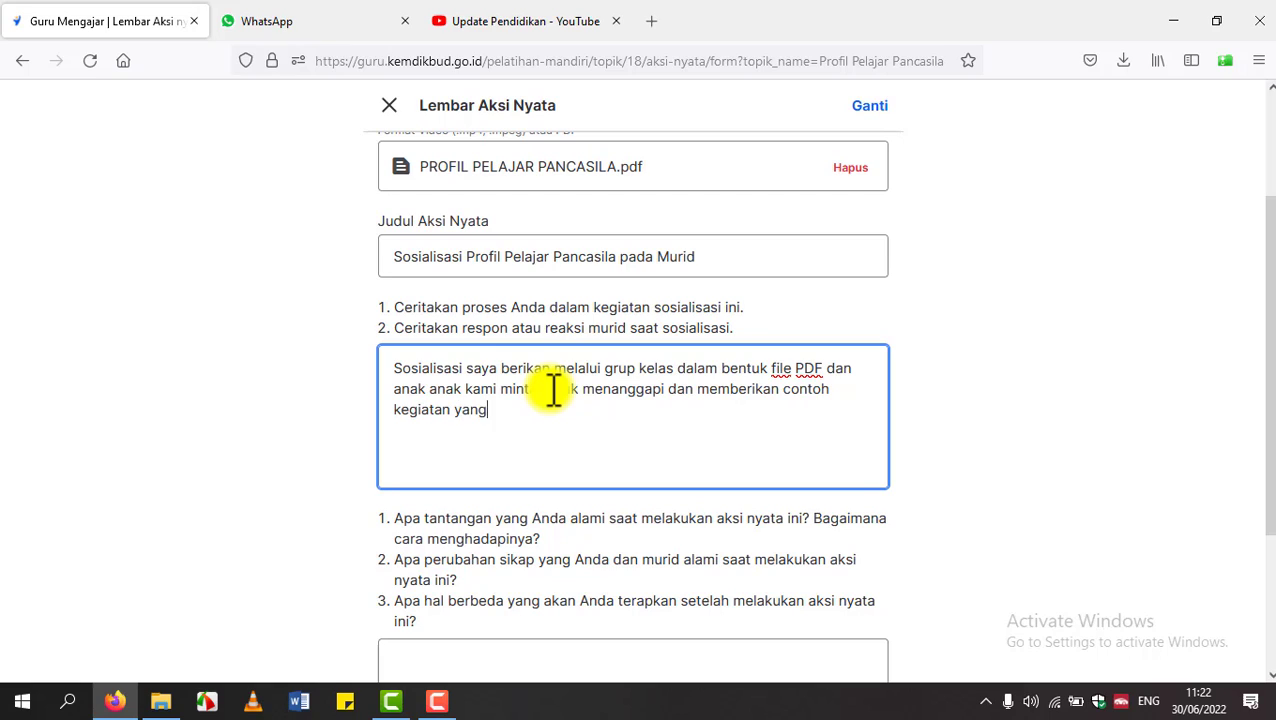
pyautogui.write(' bisa dilakukan di')
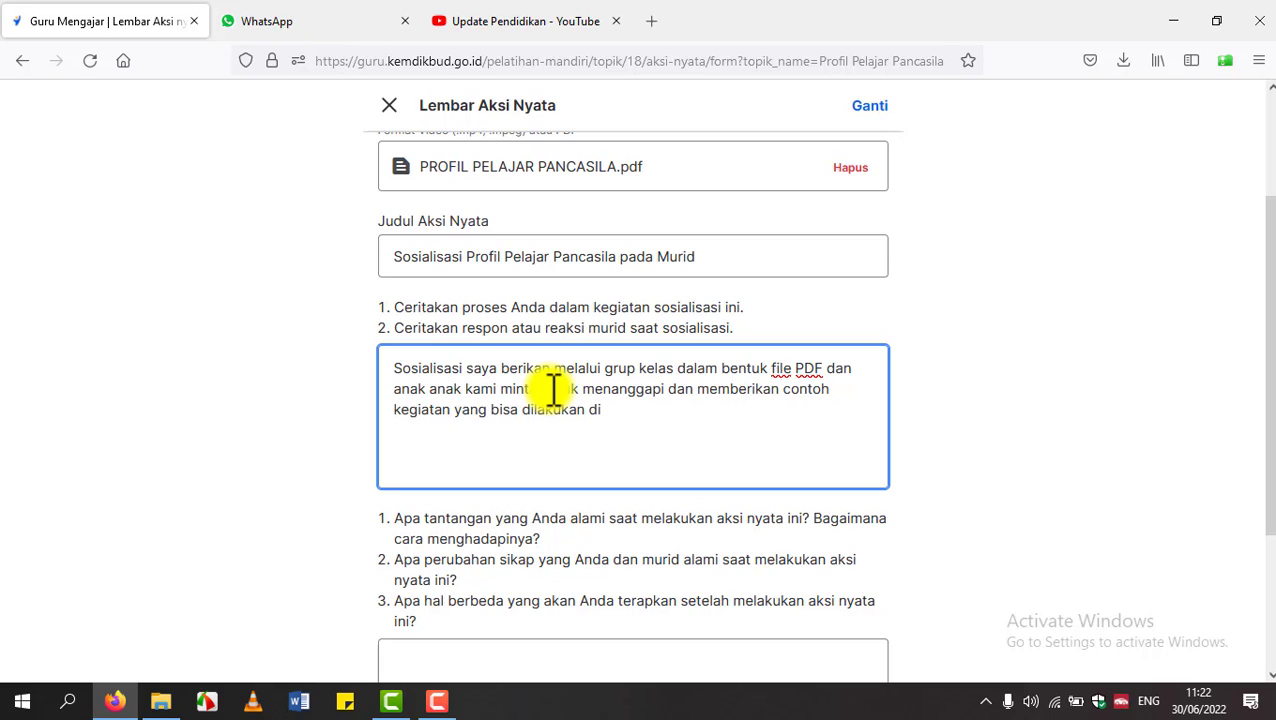
pyautogui.write(' sekolah terkait ')
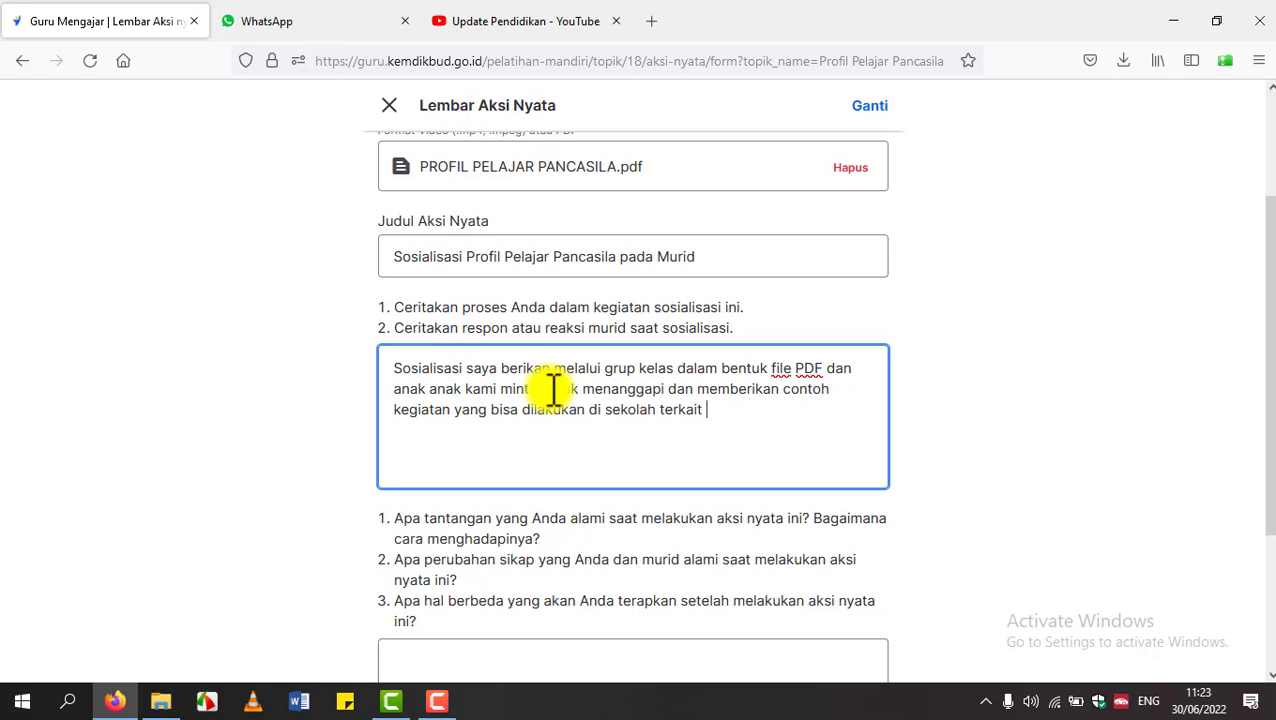
pyautogui.write('profil pelajar panca')
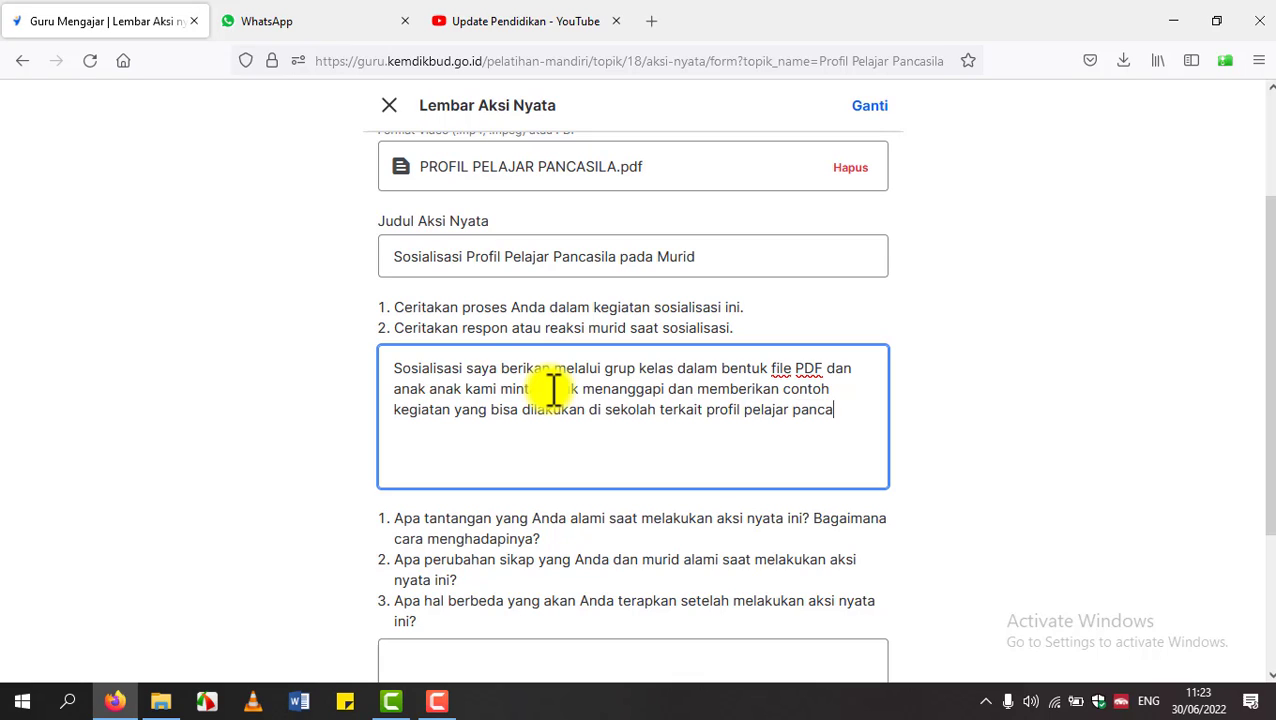
pyautogui.write('sila. ')
# Step: Add the students' reaction to the end of the process answer: "respon anak anak sangat baik."
pyautogui.write('respon anak')
pyautogui.write(' anak')
pyautogui.write(' san')
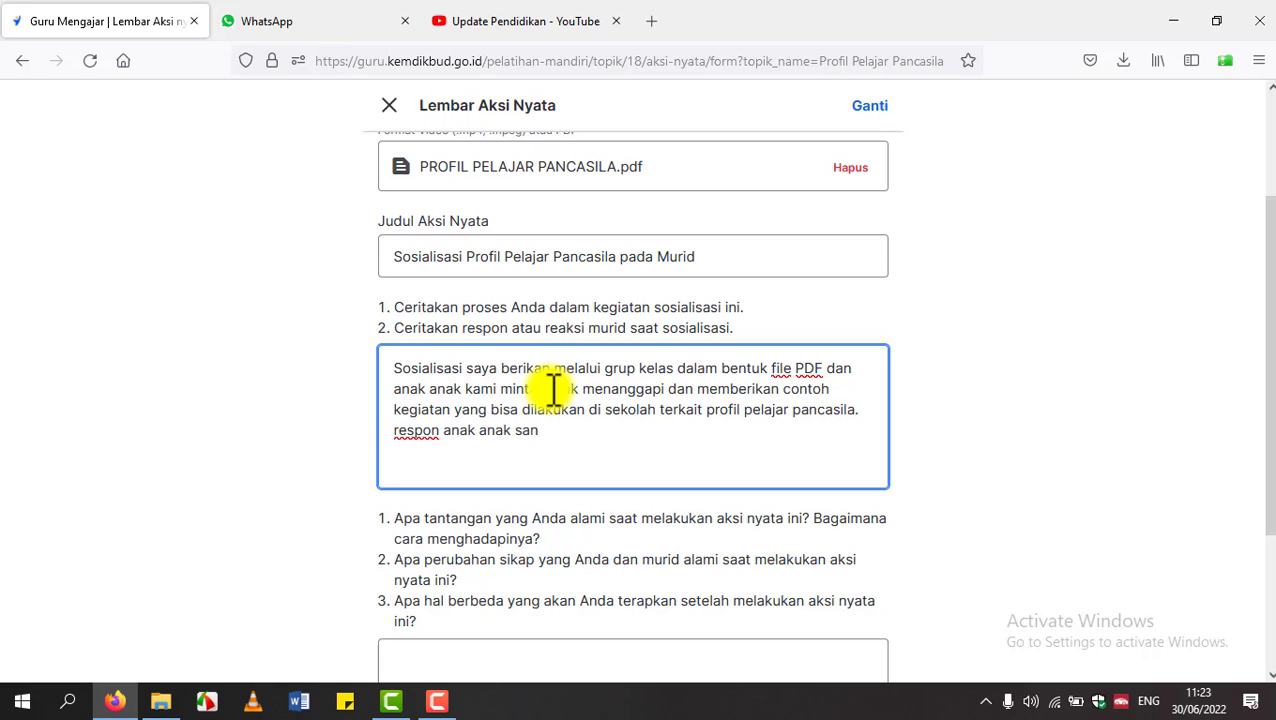
pyautogui.write('gat baik.')
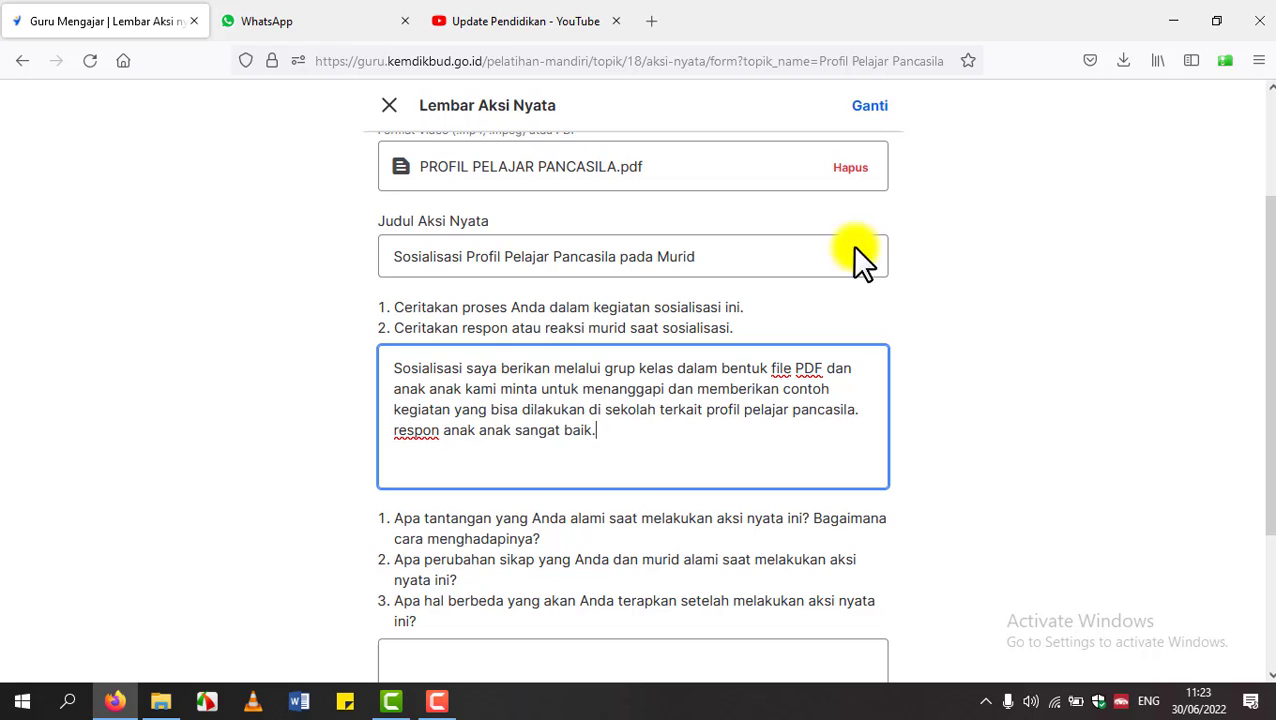
# Step: Answer the challenges question with "1. beberapa peserta didik tidak memberikan respon, yang saya lakukan adalah komunikasi langsung secara pribadi."
pyautogui.moveTo(1268, 210); pyautogui.dragTo(1268, 412)
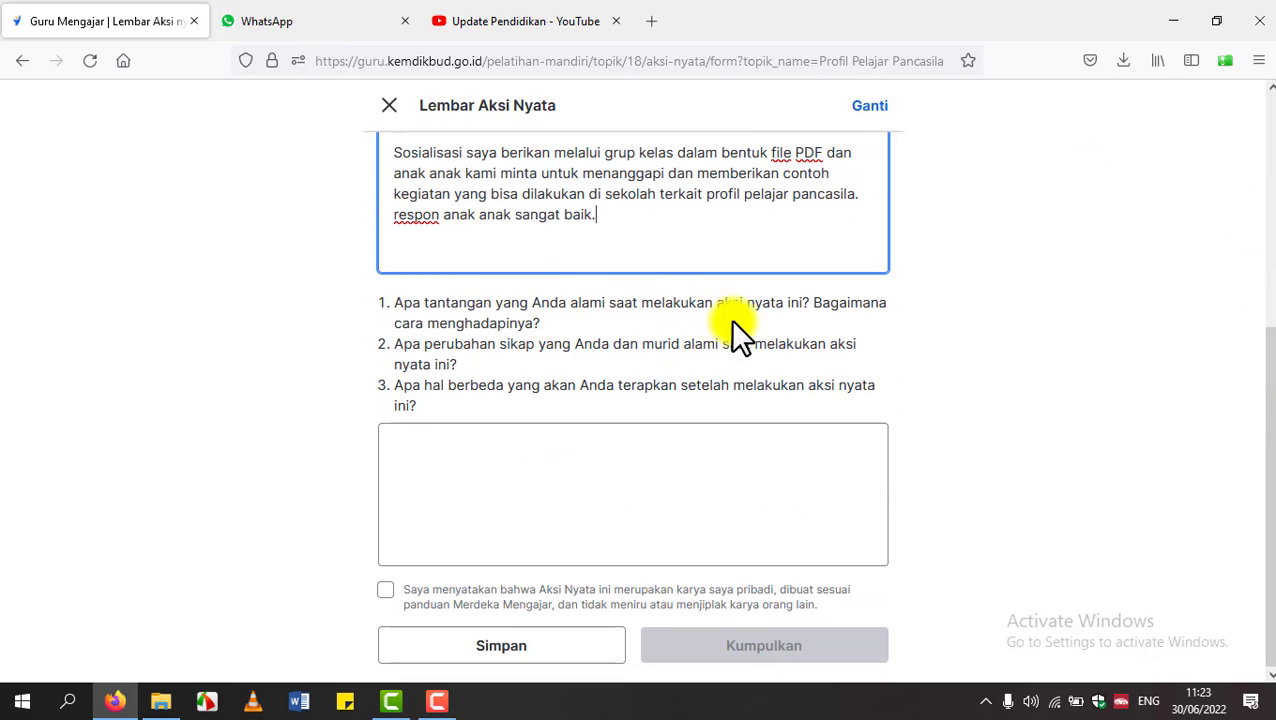
pyautogui.click(455, 450)
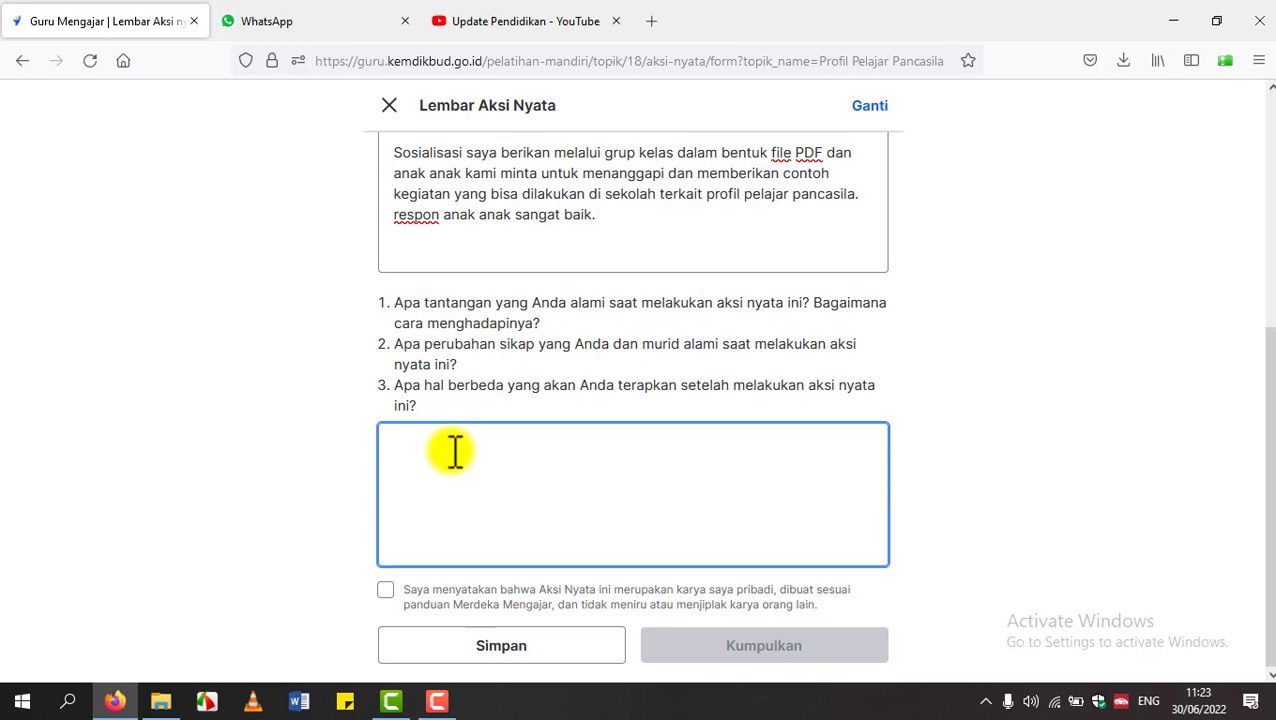
pyautogui.write('1. beberapa peserta didik')
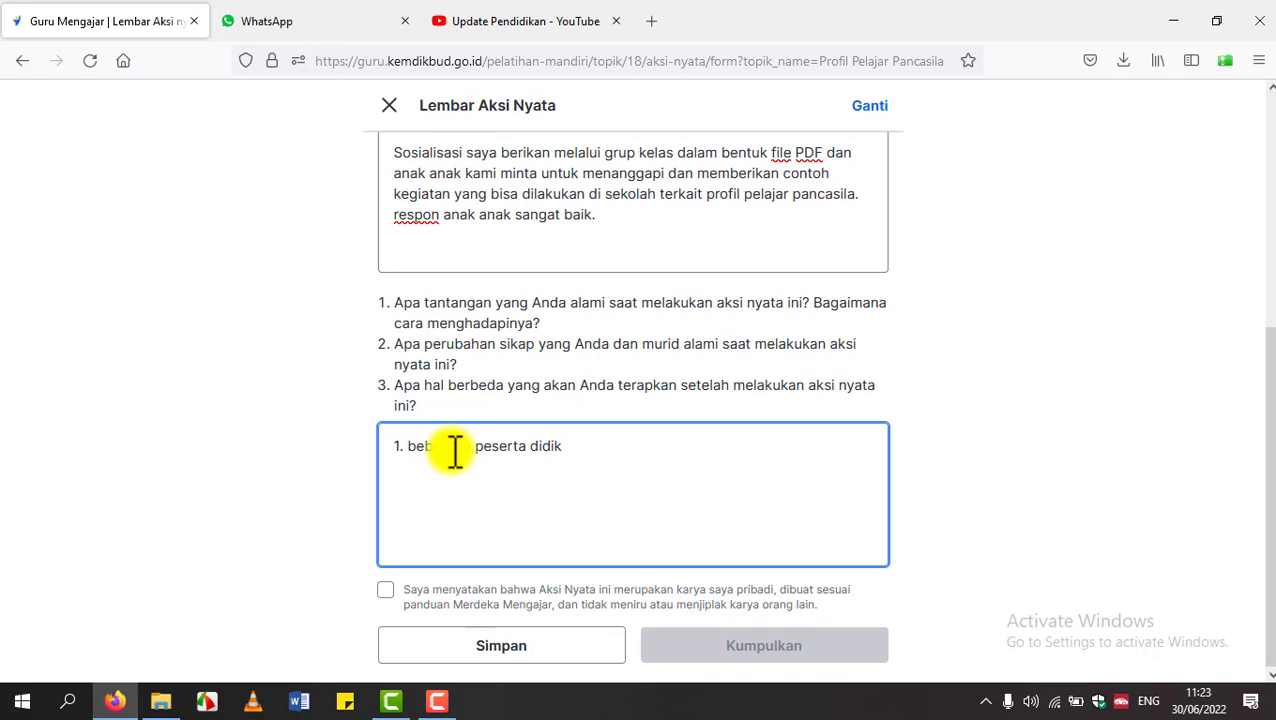
pyautogui.write(' tidak memberikan re')
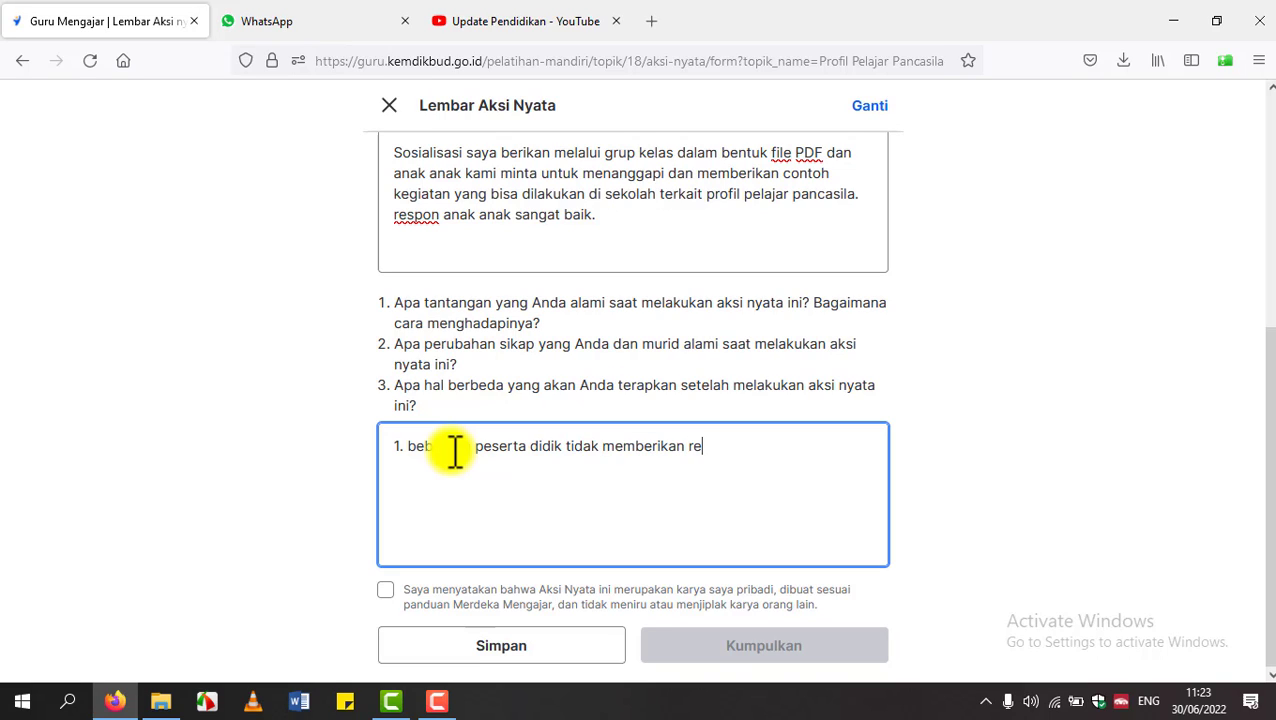
pyautogui.write('spon, yang s')
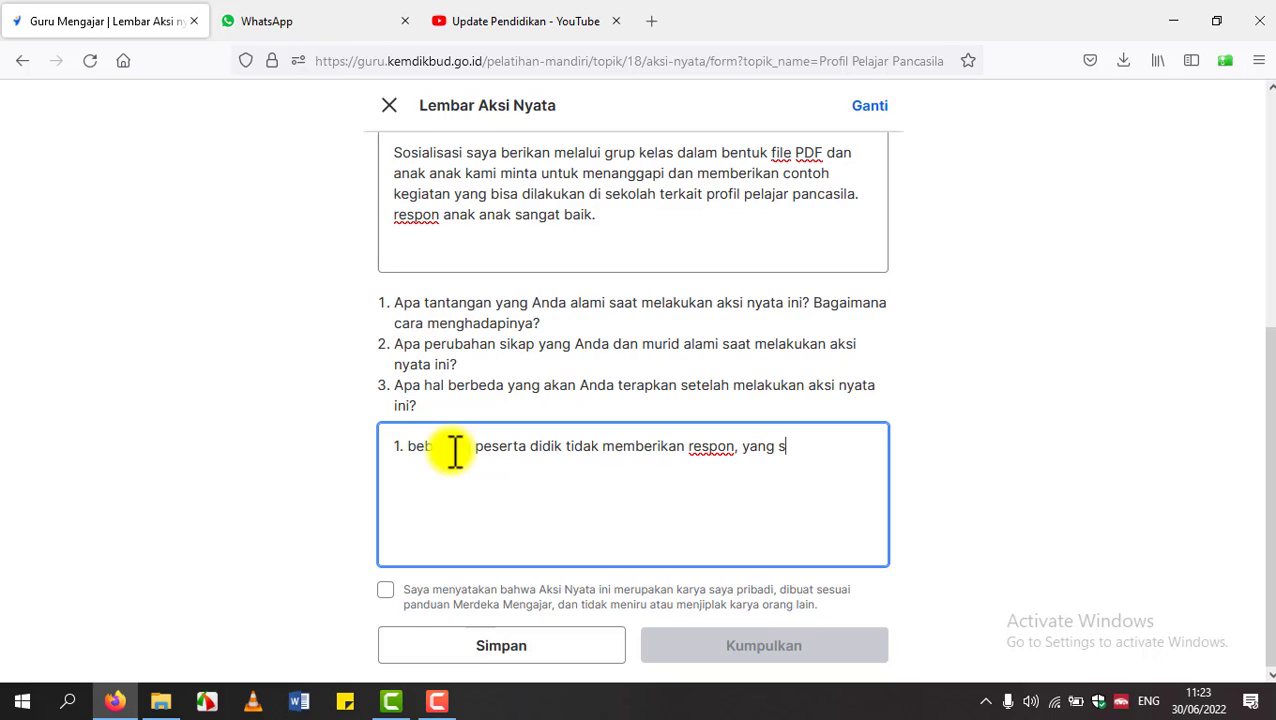
pyautogui.write('aya lakukan a')
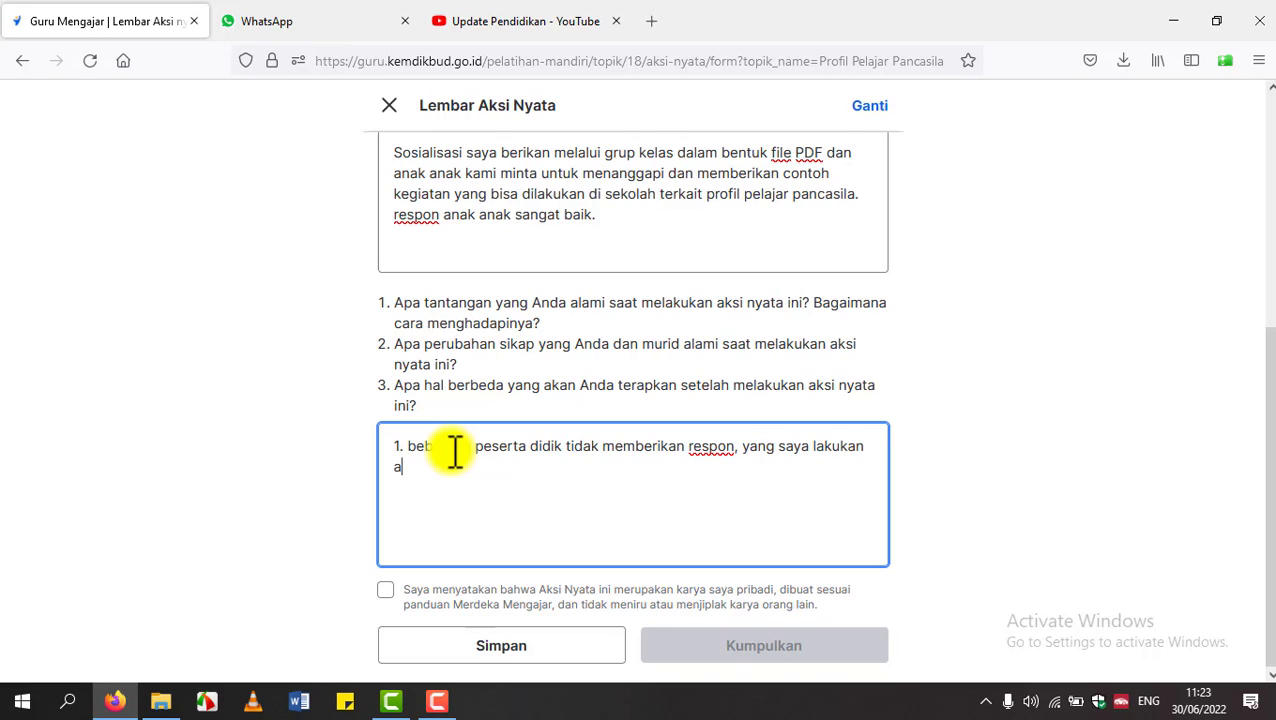
pyautogui.write('dalah komunikasi langsun')
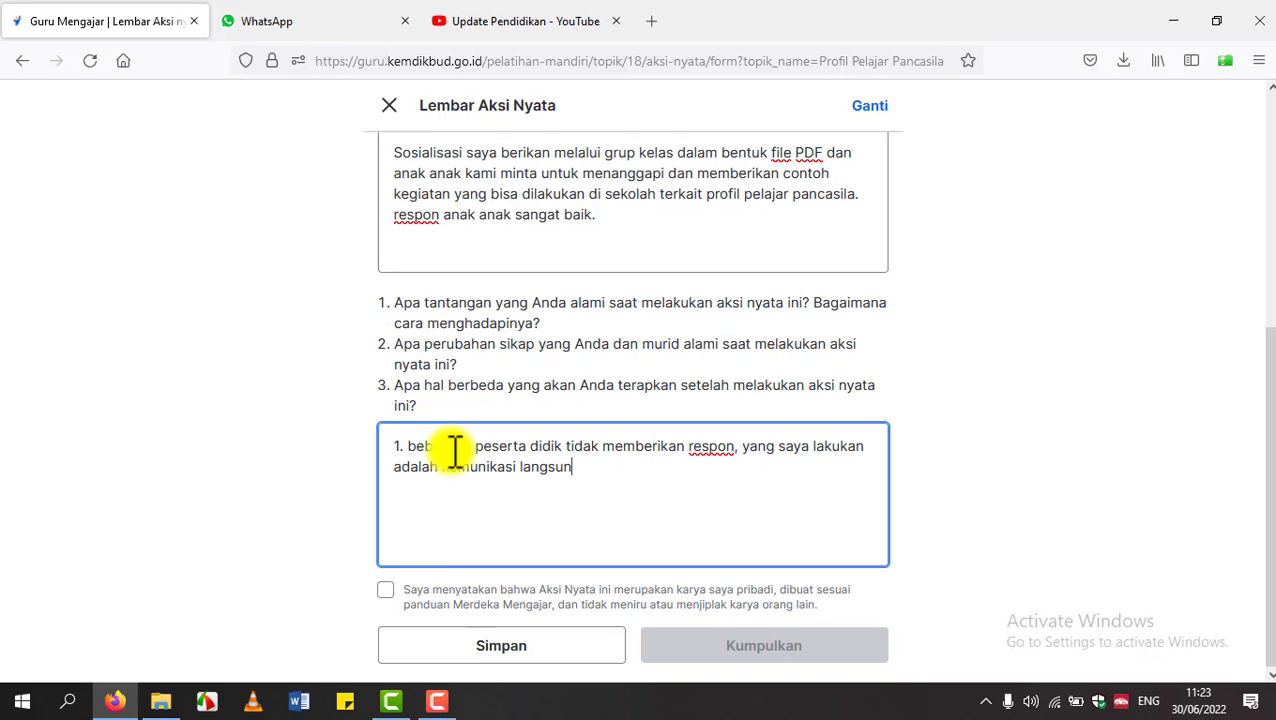
pyautogui.write('g secara pribadi.')
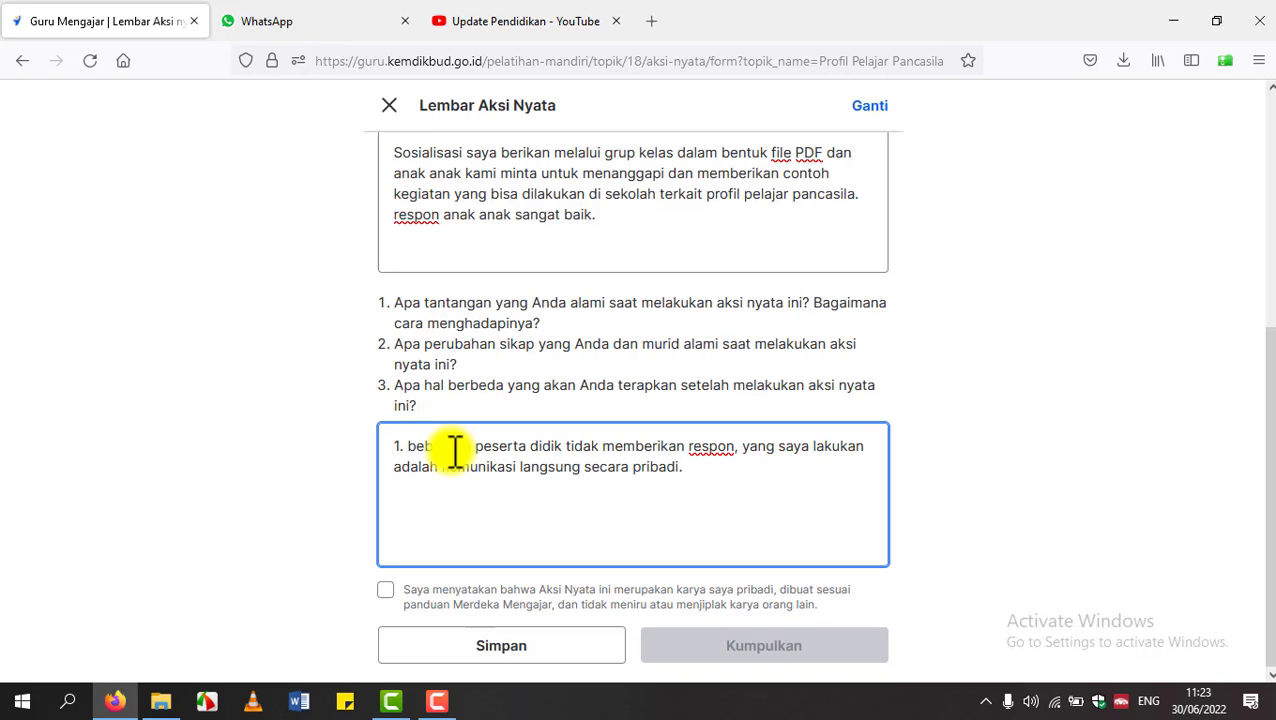
# Step: Add the attitude-change answer: "2. anak anak semakin merasa senang dengan rencana kegiatan yang akan dilakukan terkait penguatan profil pekajar pancasila."
pyautogui.write(' 2.')
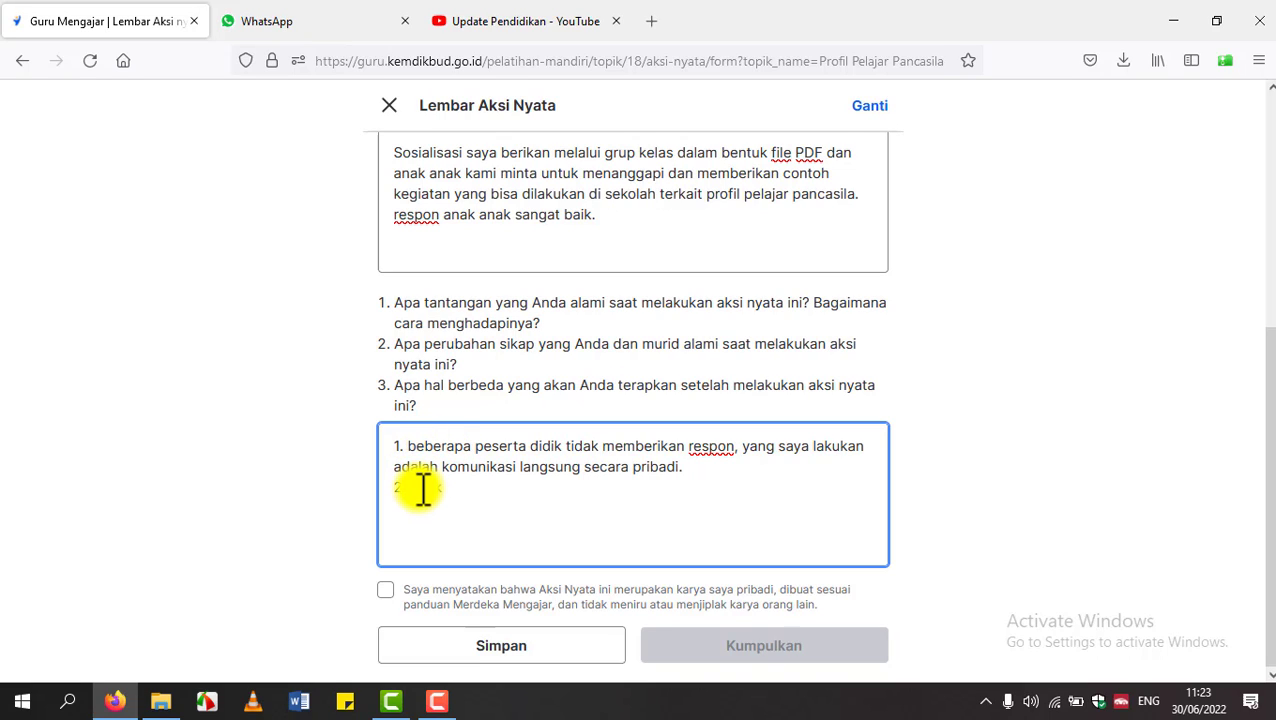
pyautogui.write('anak anaksemakin me')
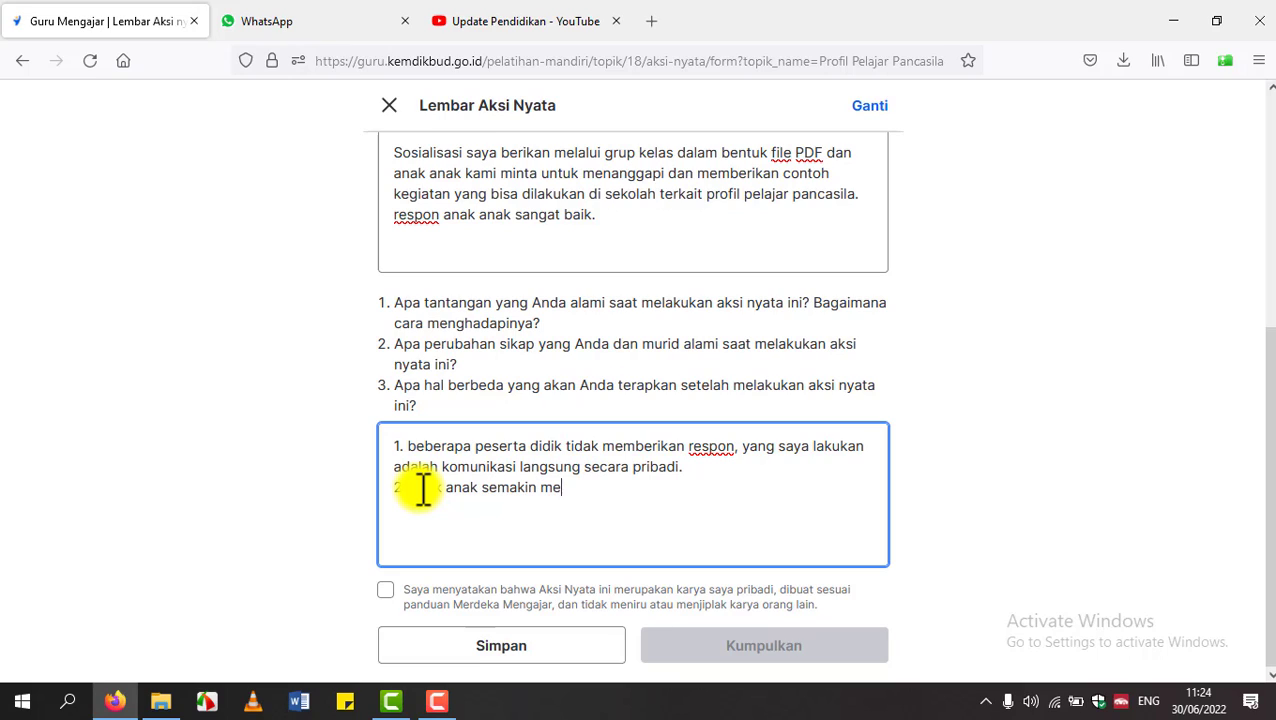
pyautogui.write('rasa senang de')
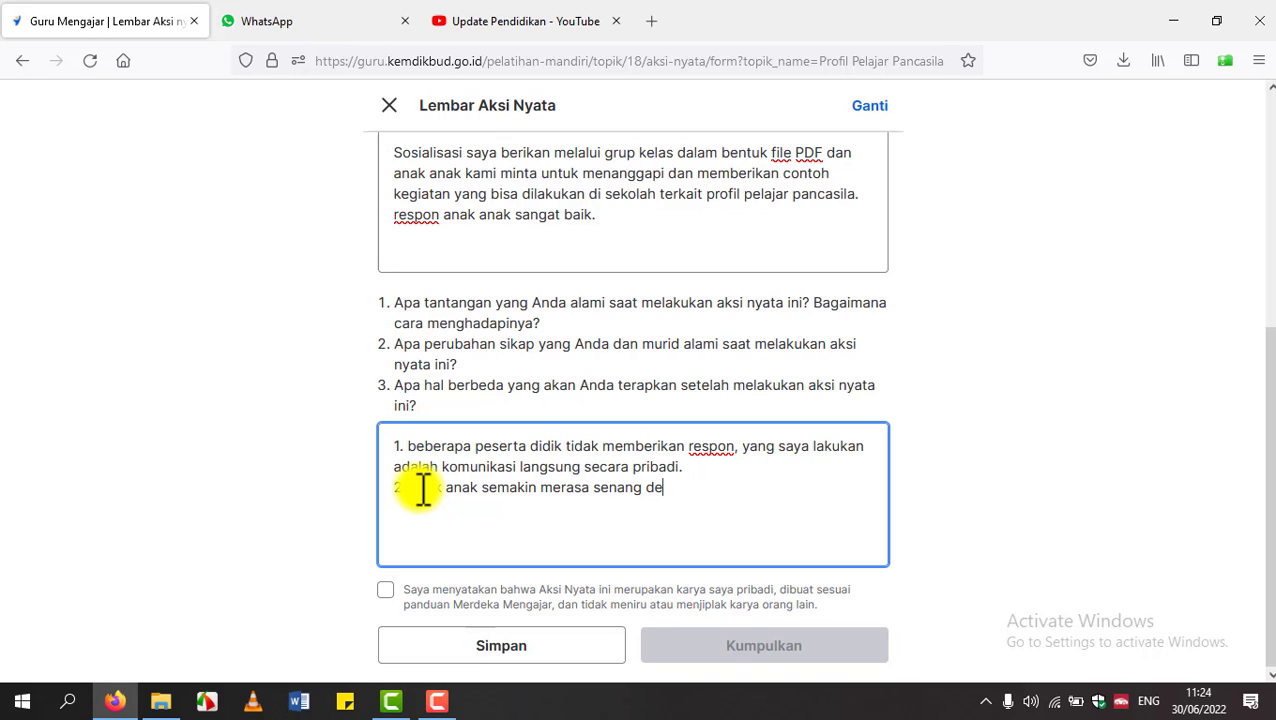
pyautogui.write('ngan rencana kegiatan yan')
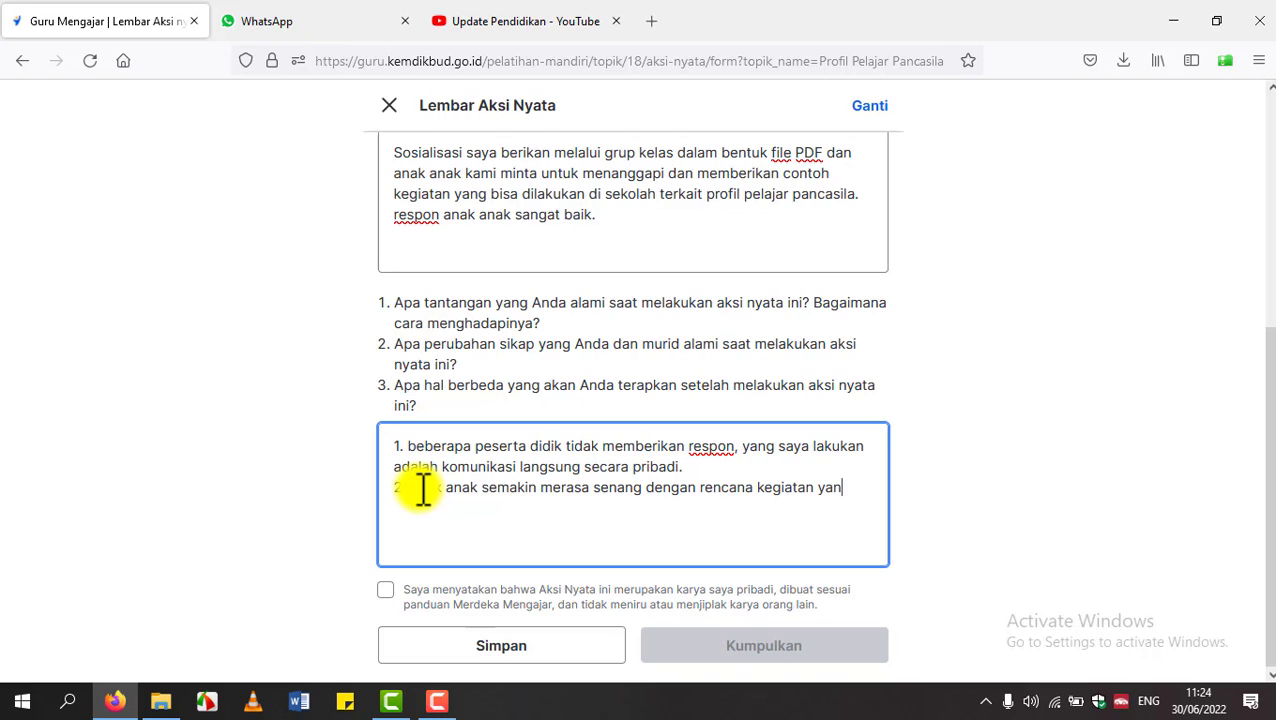
pyautogui.write('g akan dilakukan terkai')
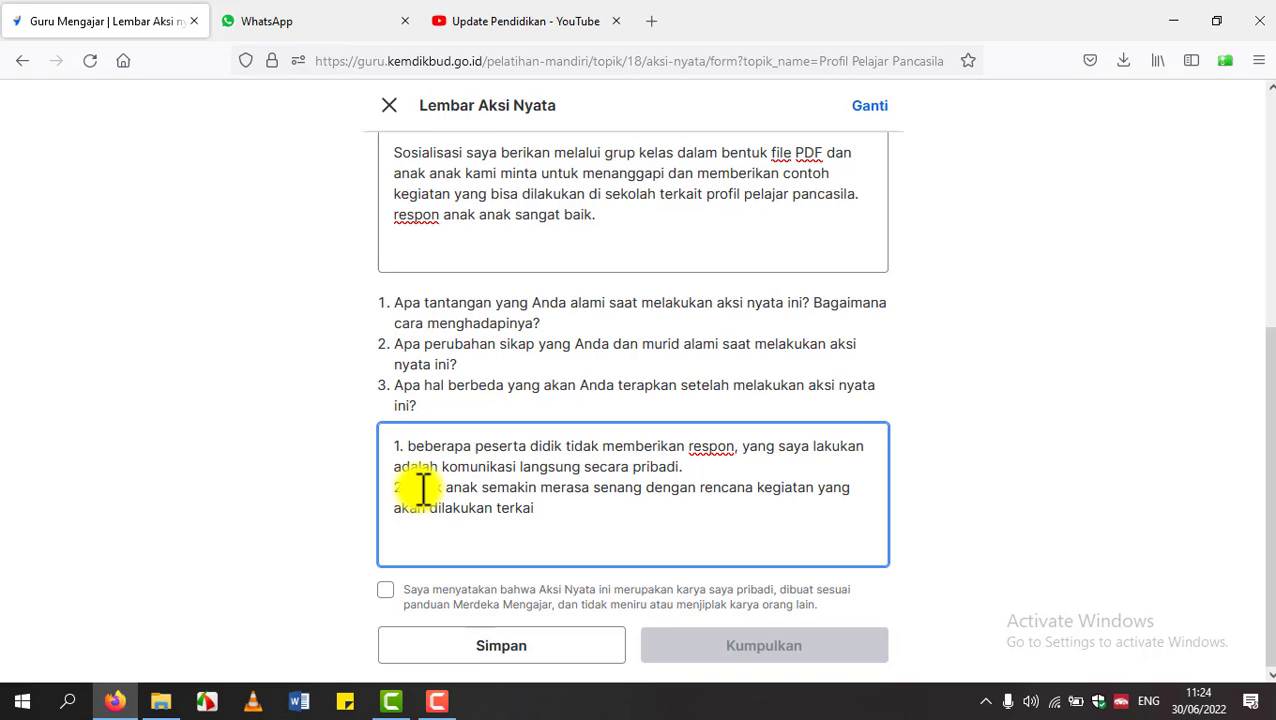
pyautogui.write('t penguatan profil peka')
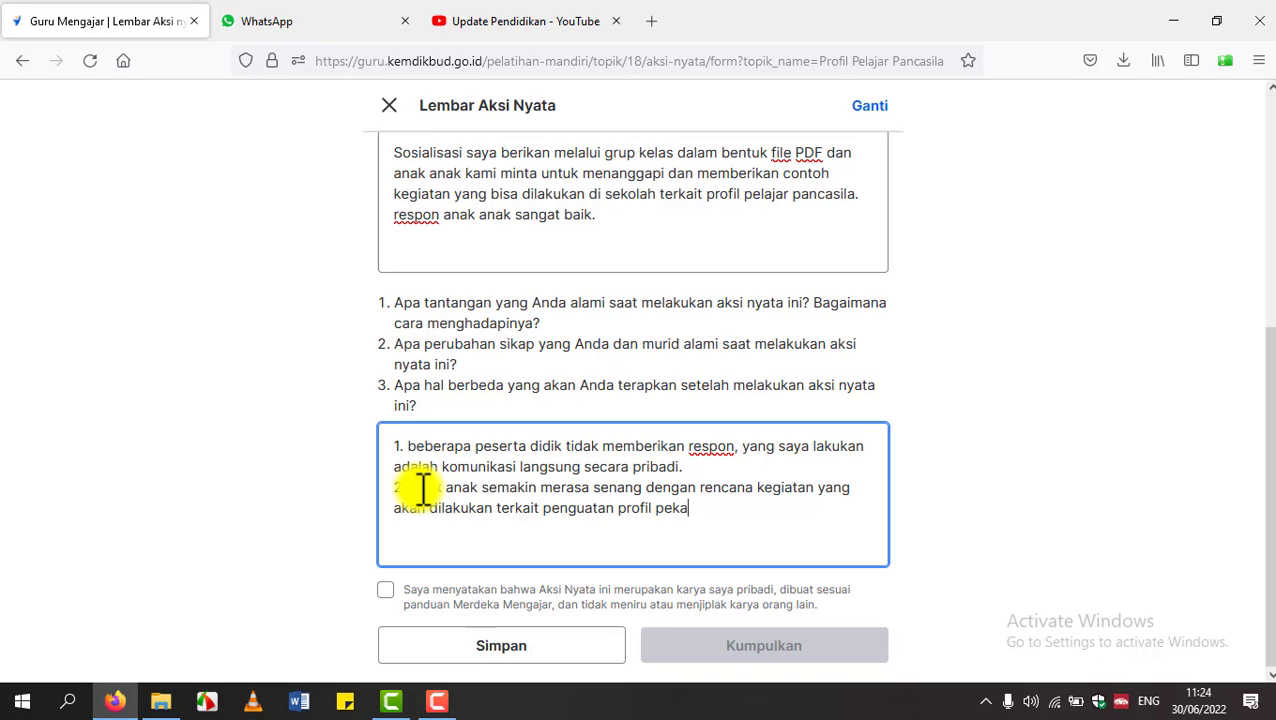
pyautogui.write('jar pancasila.')
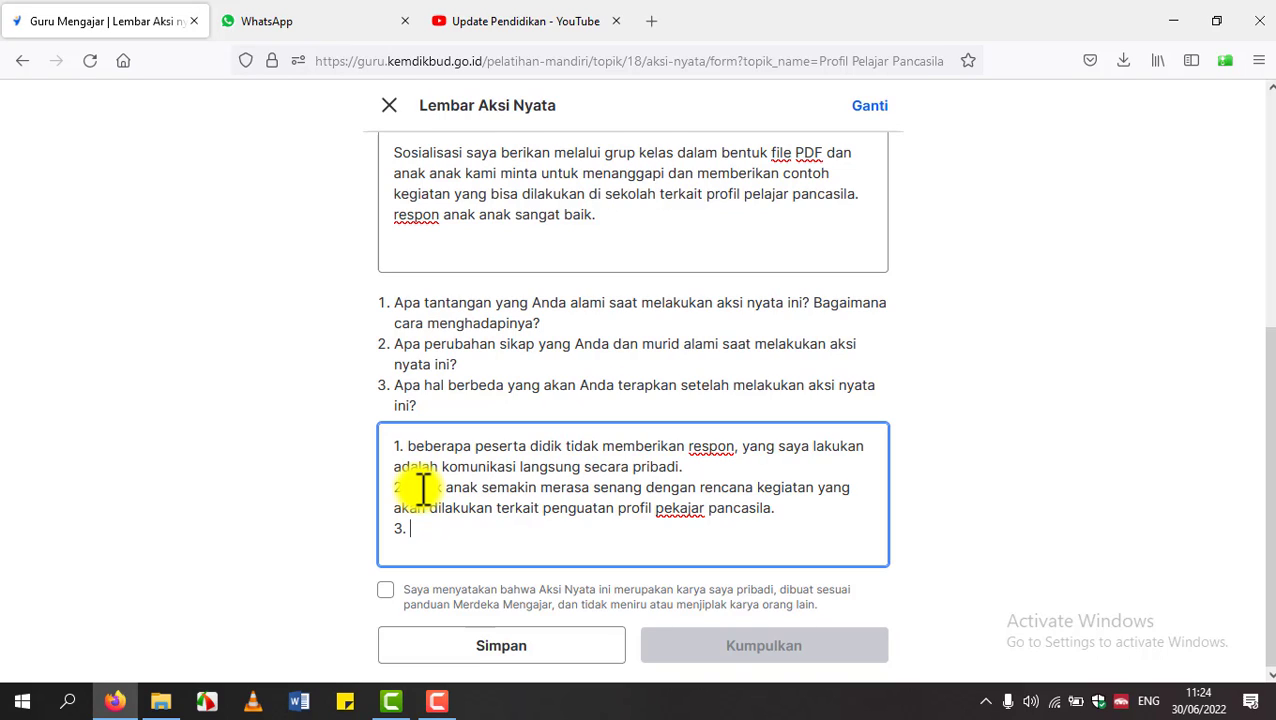
# Step: Add the answer on what will be applied differently: "3. insyaalloh dalam pembelajaran di kelas akan diterapkan profil pelajar pancasila"
pyautogui.write('oh ')
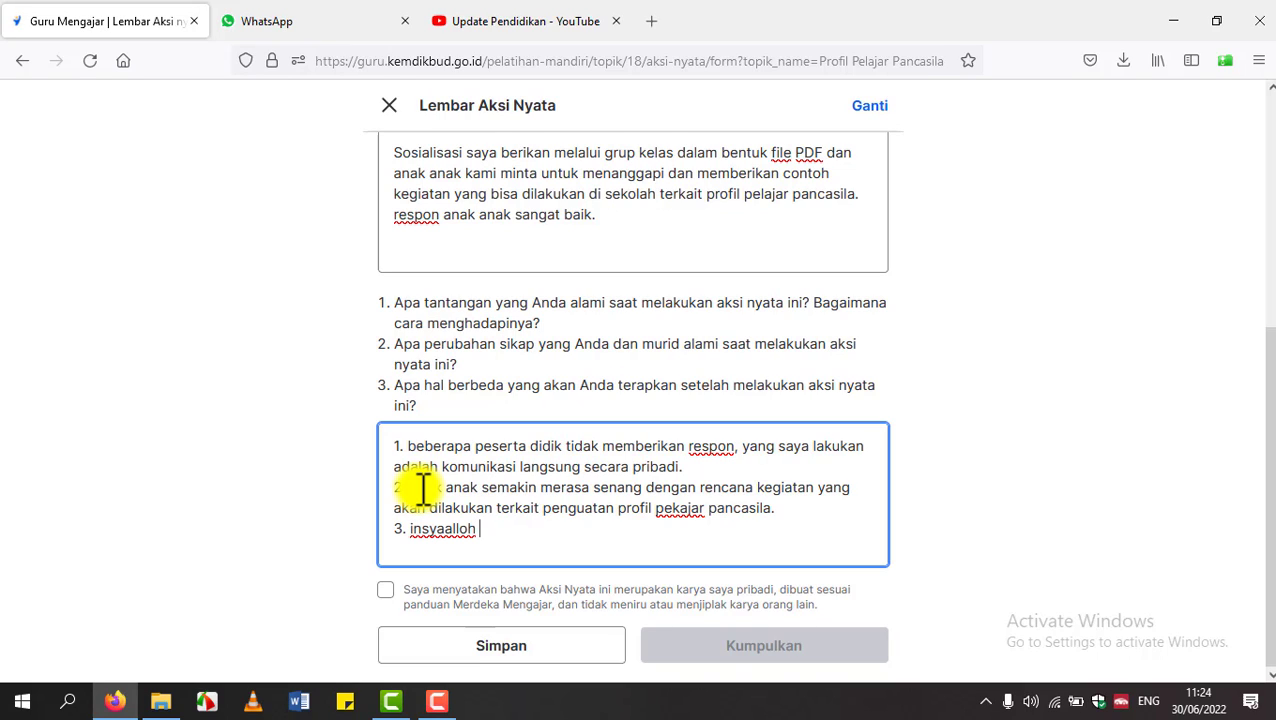
pyautogui.write('dalam pembelaja')
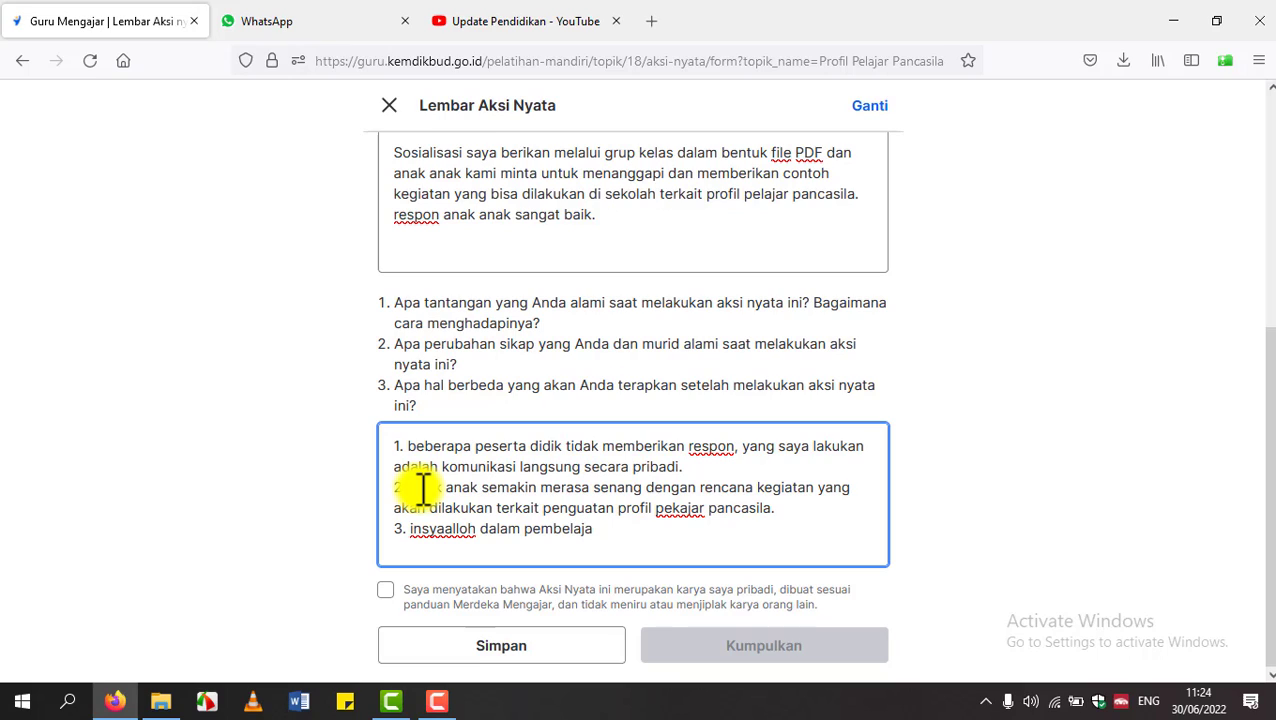
pyautogui.write('ran di kelas akan diterap')
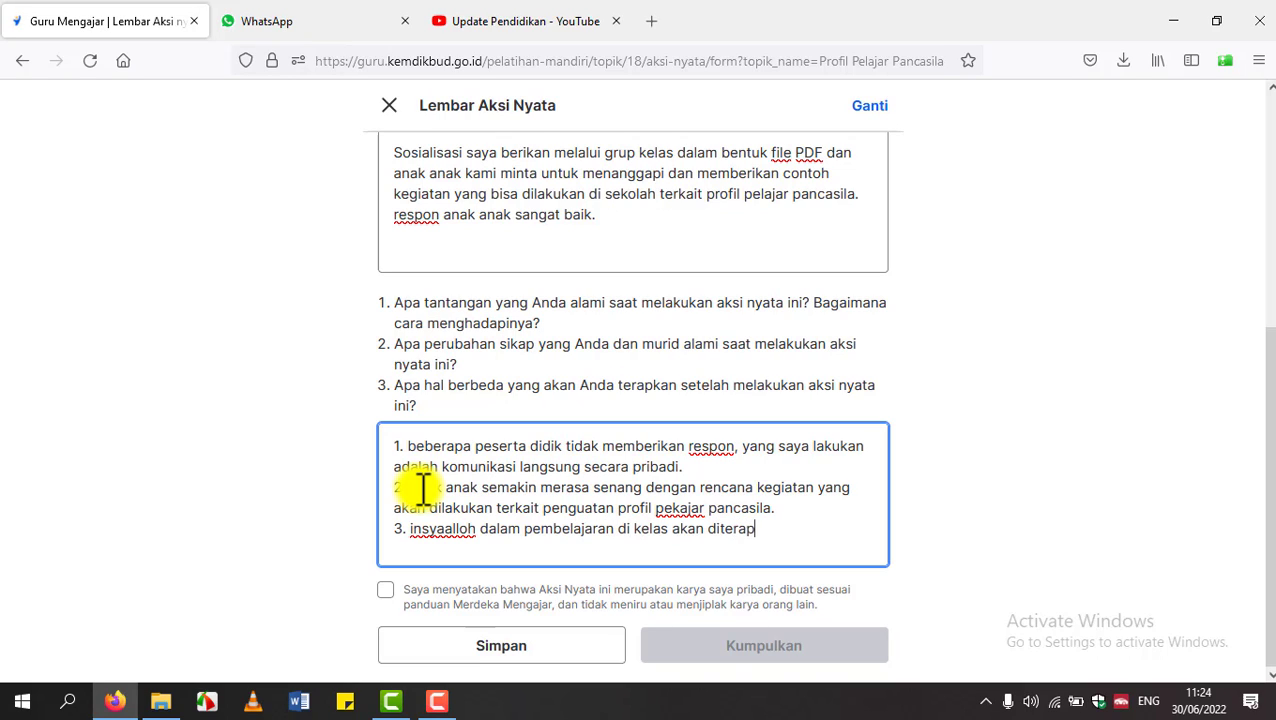
pyautogui.write('kan profil pelajar ')
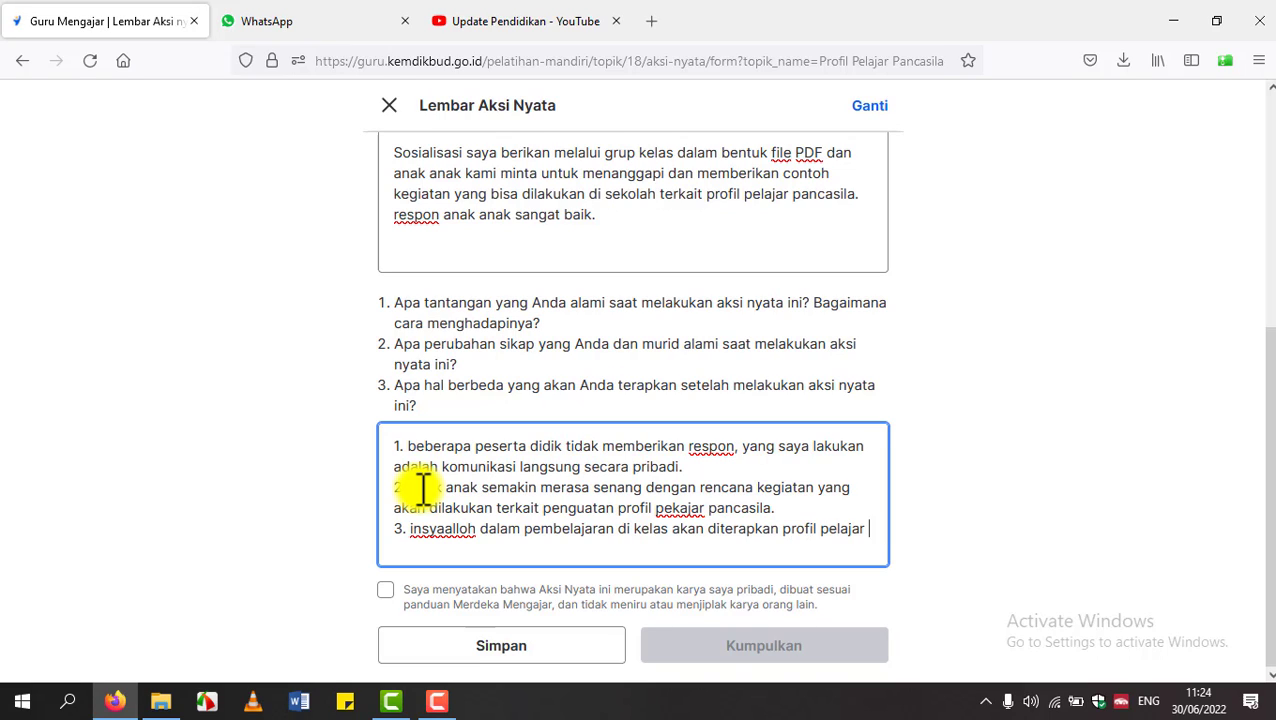
pyautogui.write('pancasila')
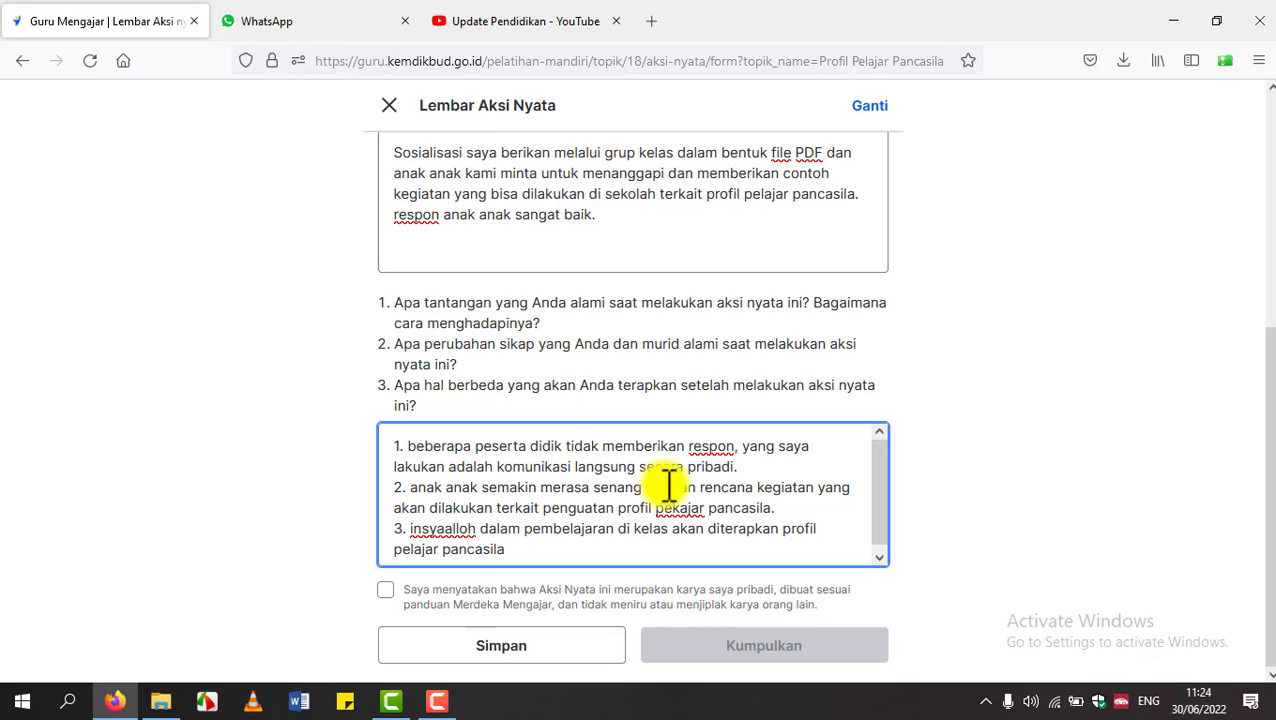
# Step: Insert "disisipkan" before "profil" in the third reflection answer and submit the Lembar Aksi Nyata with the own-work declaration accepted
pyautogui.click(789, 532)
pyautogui.write('disipkan')
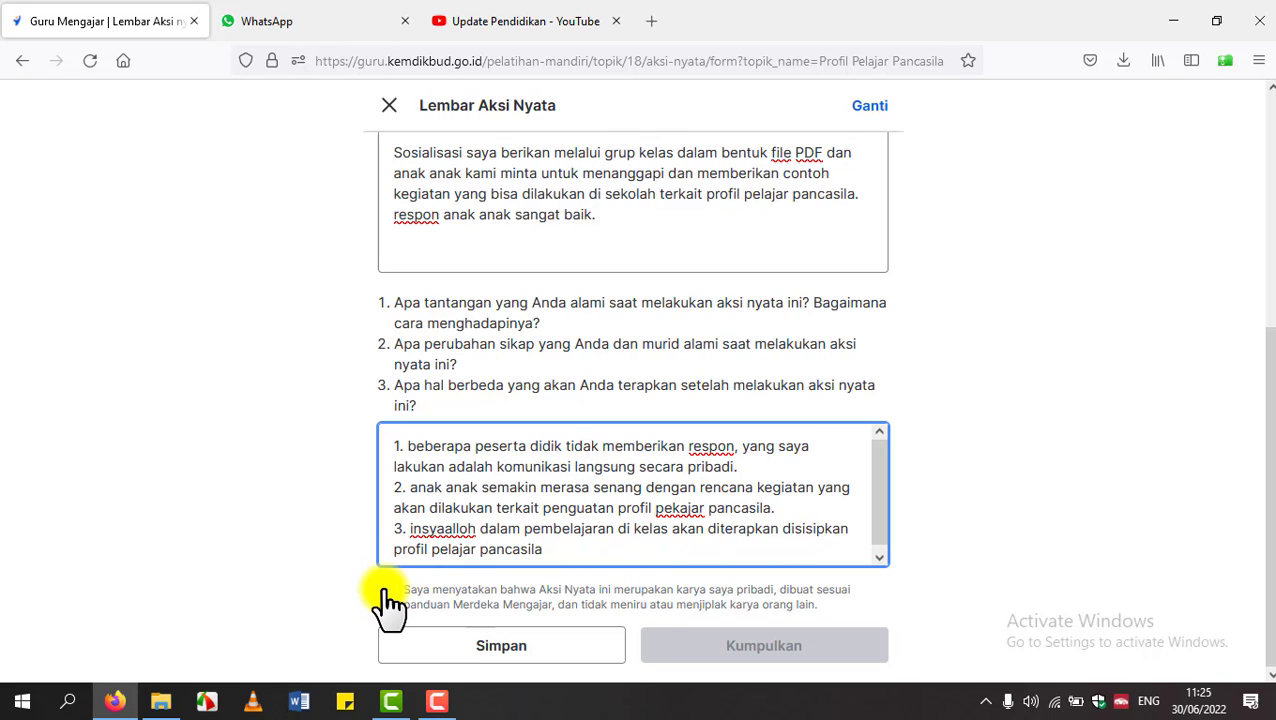
pyautogui.click(386, 593)
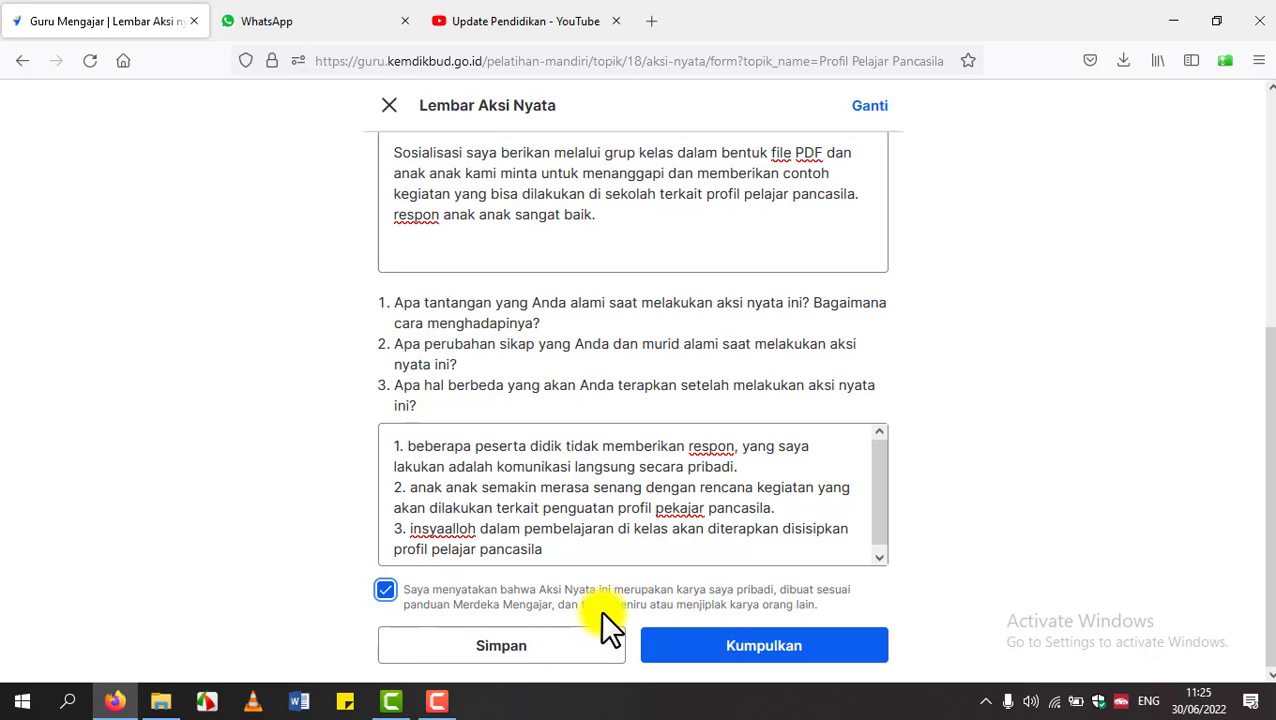
pyautogui.click(697, 655)
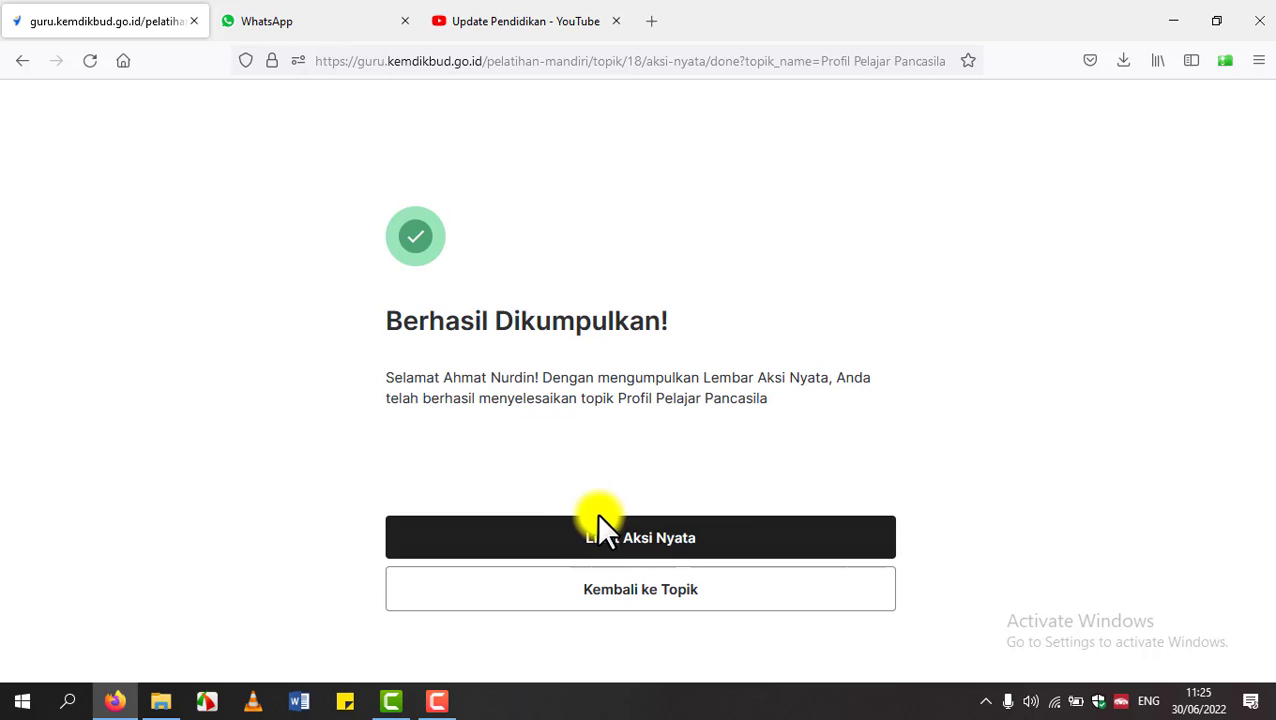
# Step: Review the submitted Aksi Nyata, including the full Deskripsi and Refleksi texts and the attached document through its final slide
pyautogui.click(638, 537)
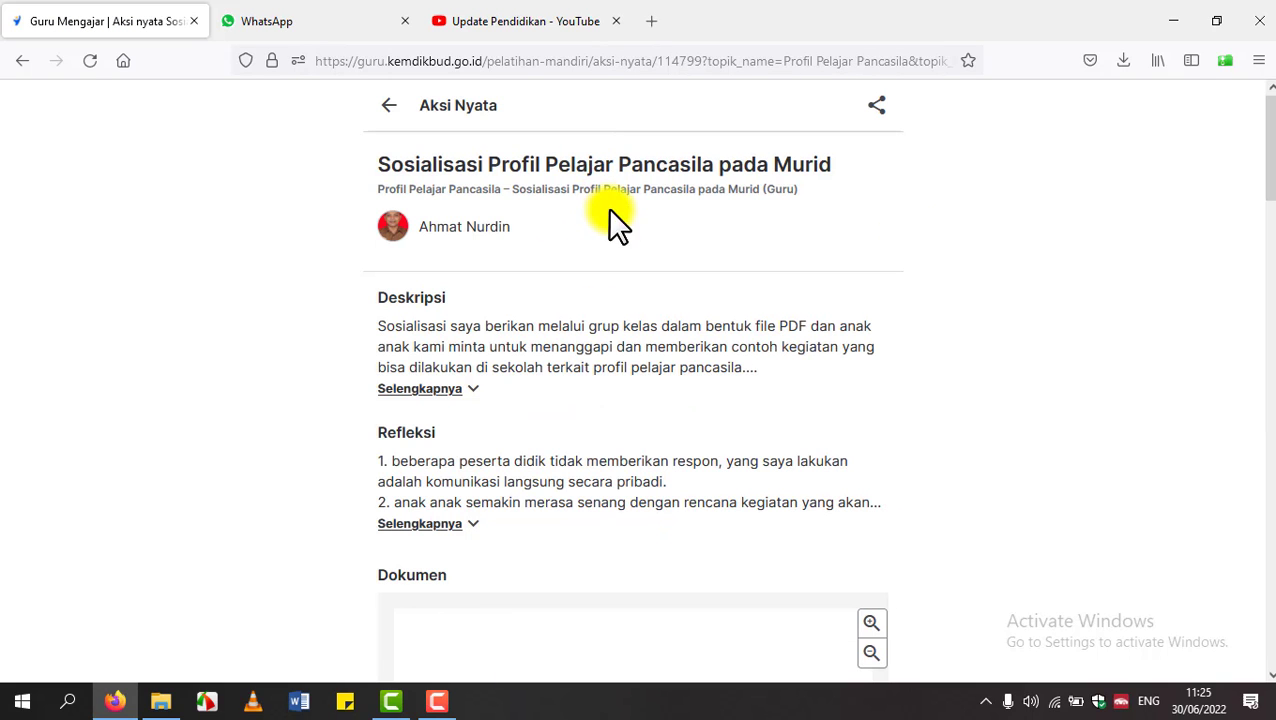
pyautogui.moveTo(1267, 179)
pyautogui.mouseDown()
pyautogui.moveTo(1267, 199)
pyautogui.moveTo(1268, 165)
pyautogui.moveTo(1268, 199)
pyautogui.mouseUp()
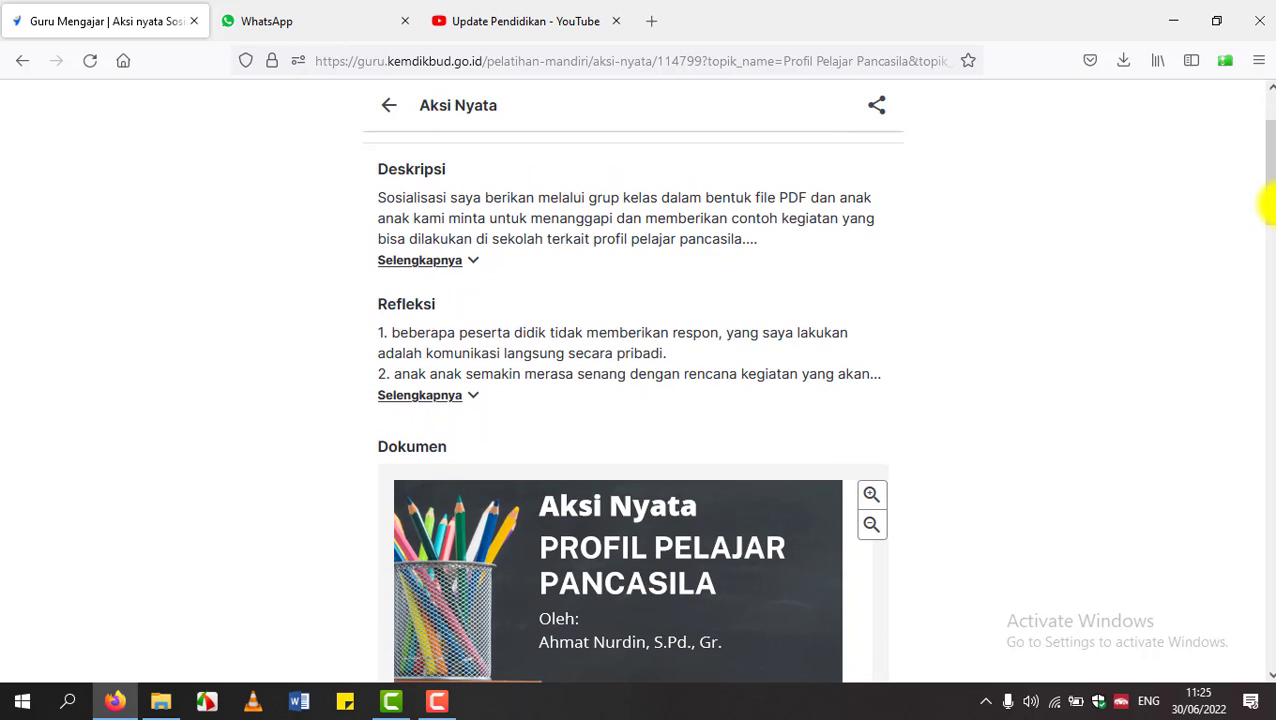
pyautogui.click(472, 262)
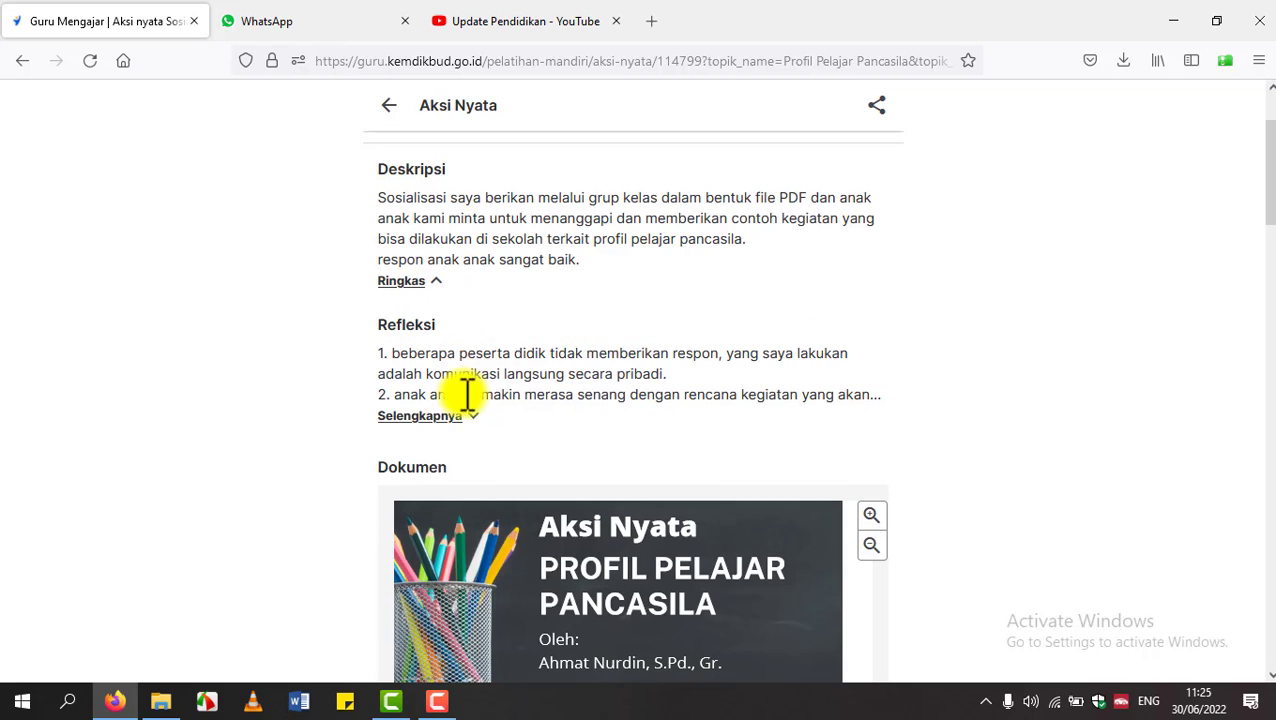
pyautogui.click(472, 415)
pyautogui.moveTo(378, 394); pyautogui.dragTo(780, 416)
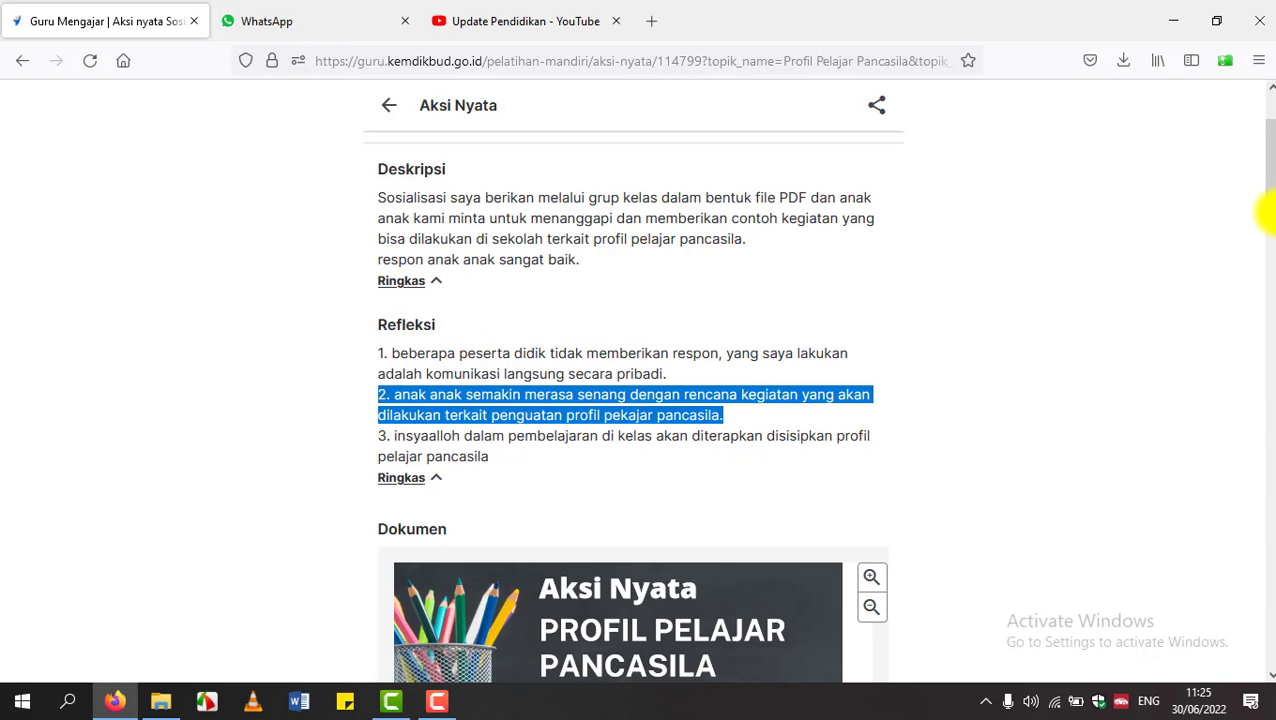
pyautogui.moveTo(1272, 208); pyautogui.dragTo(1268, 258)
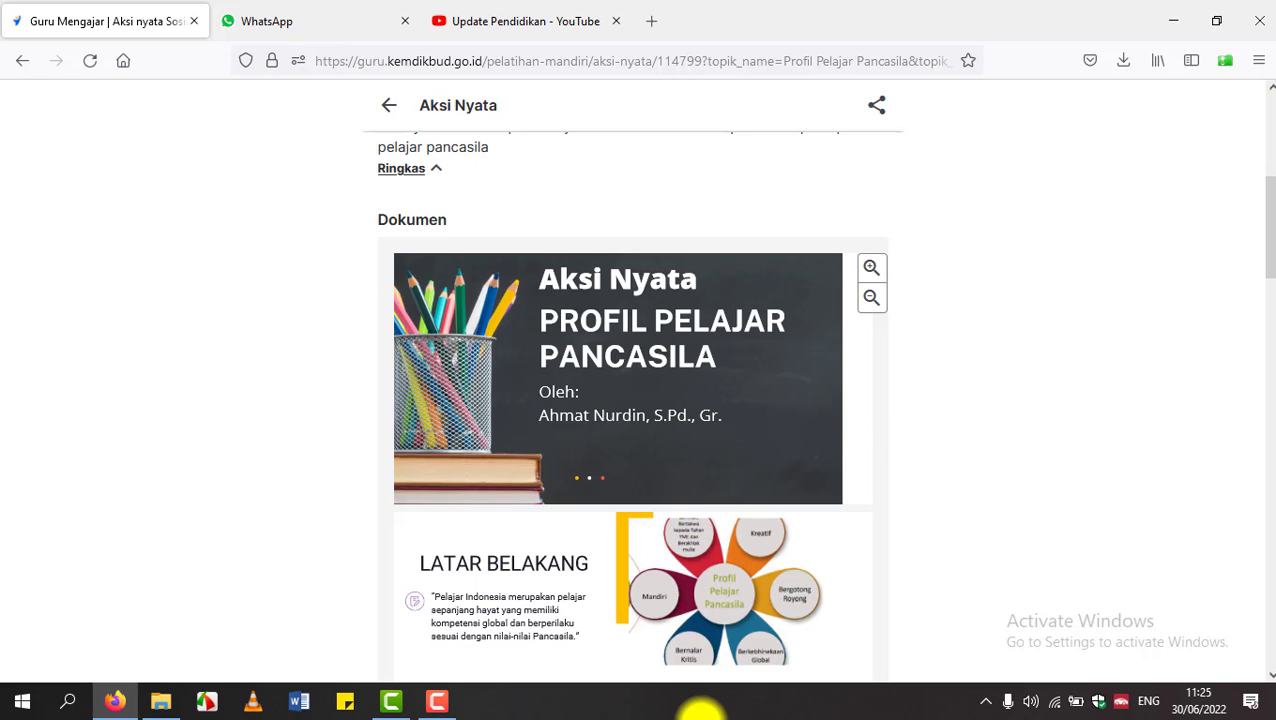
pyautogui.moveTo(1270, 202); pyautogui.dragTo(1270, 640)
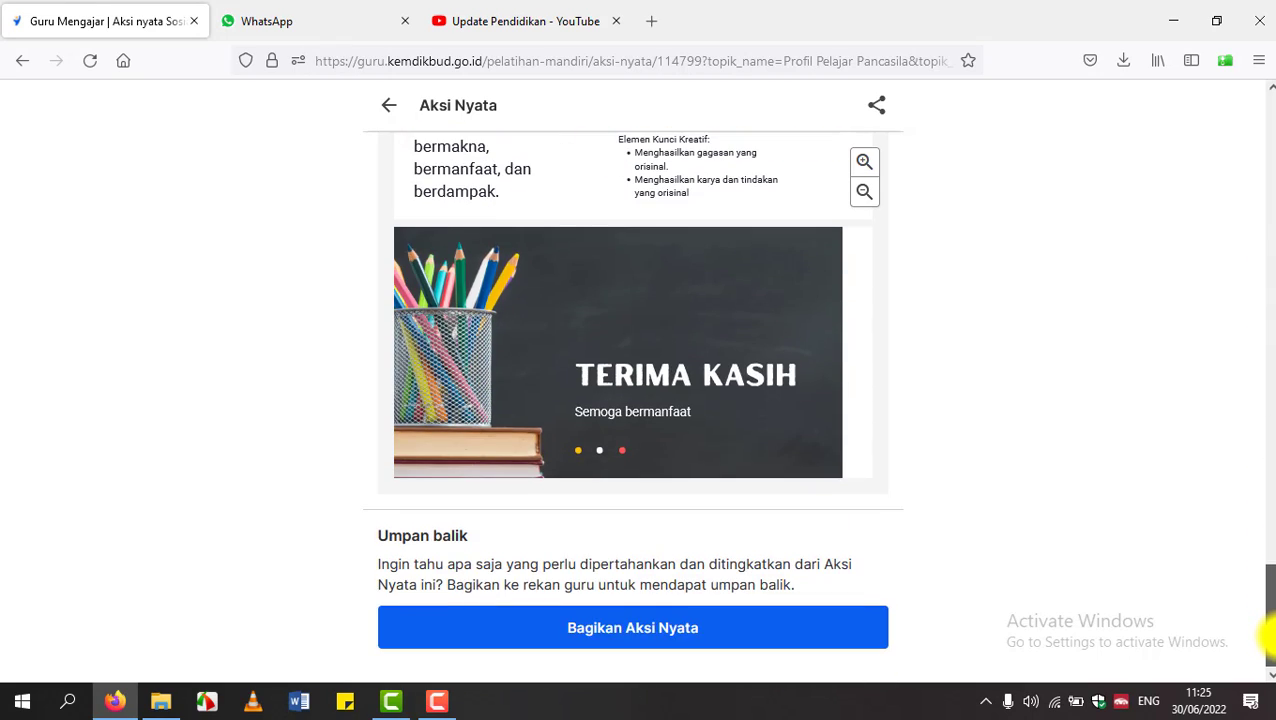
# Step: Try to share the submitted Aksi Nyata through WhatsApp, and return to the Aksi Nyata page
pyautogui.click(740, 630)
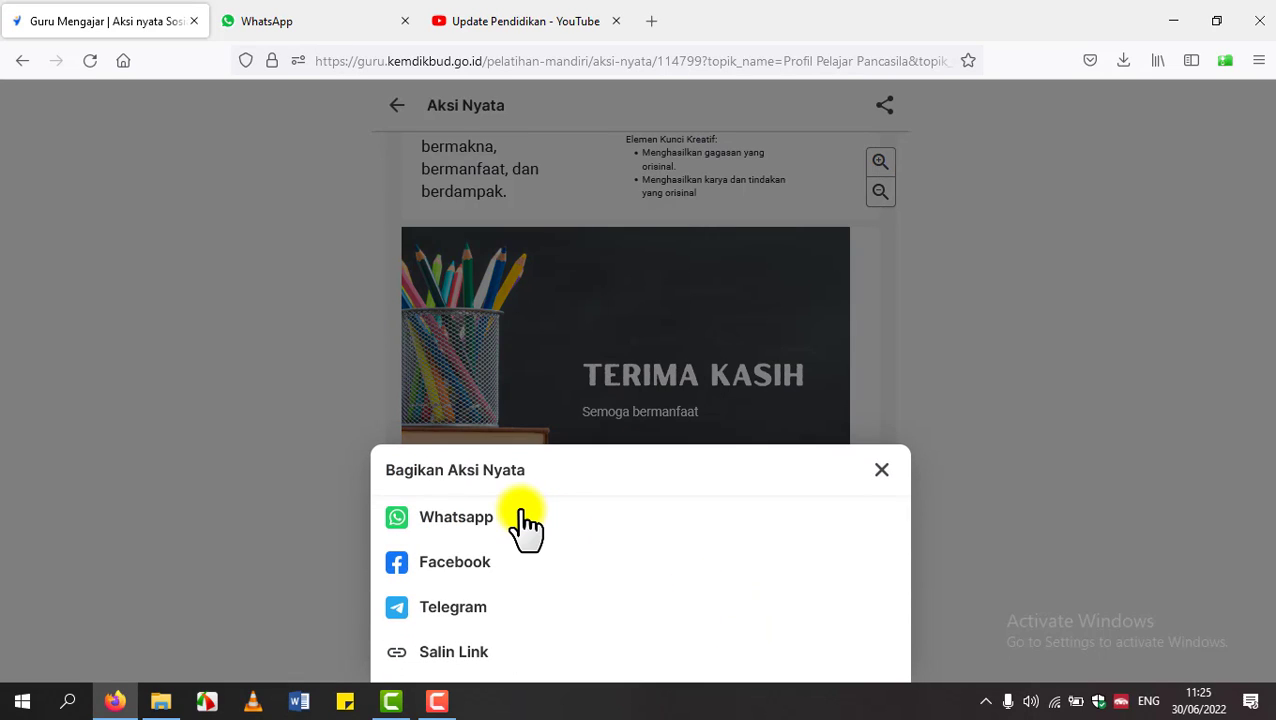
pyautogui.click(472, 516)
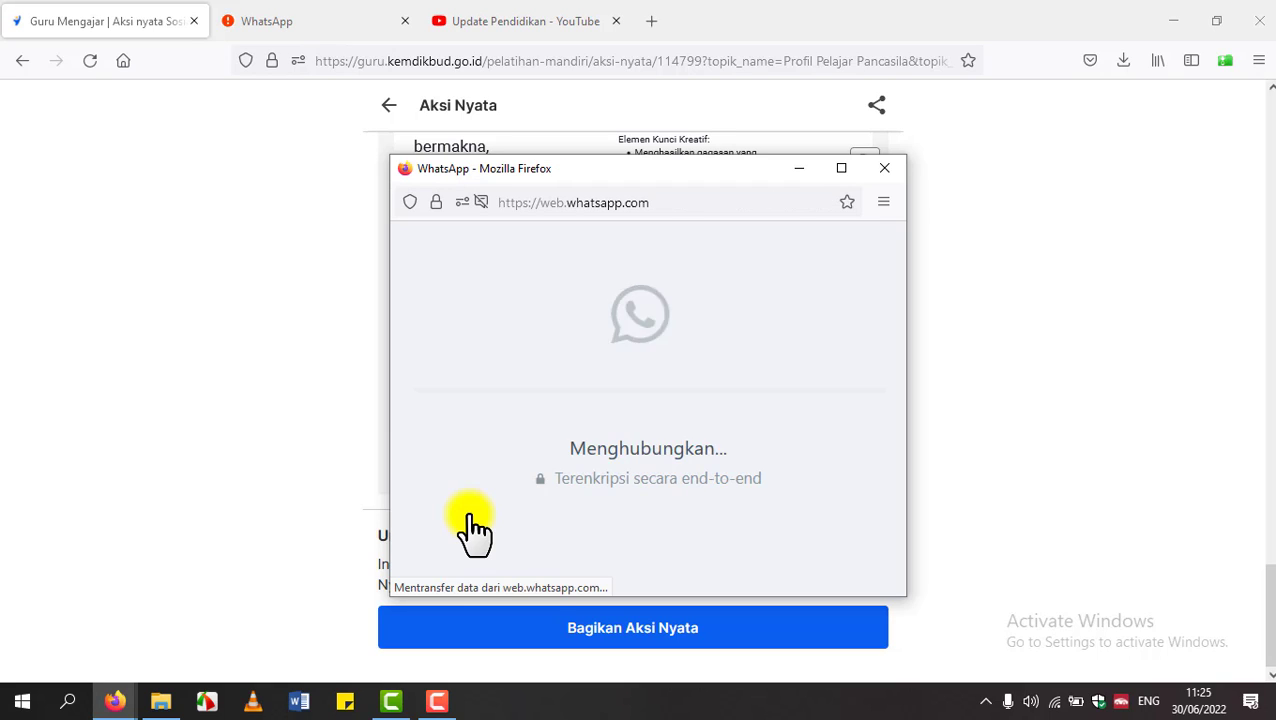
pyautogui.click(842, 169)
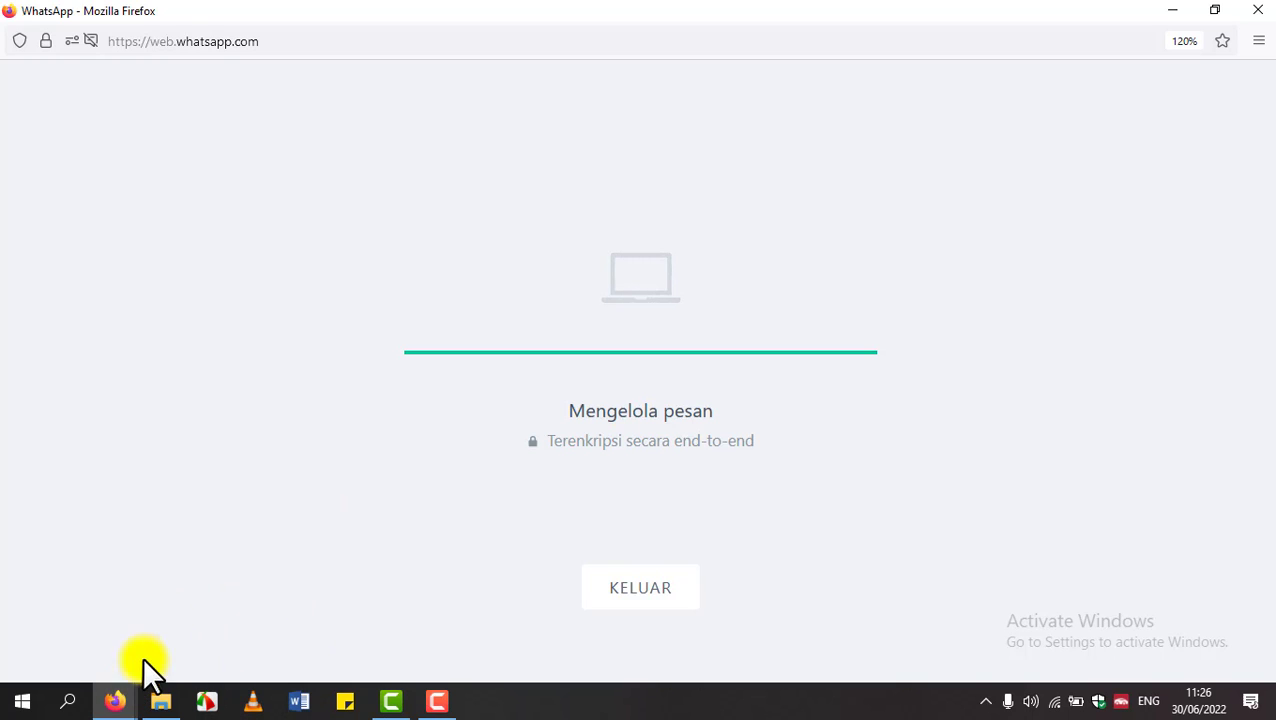
pyautogui.moveTo(117, 706)
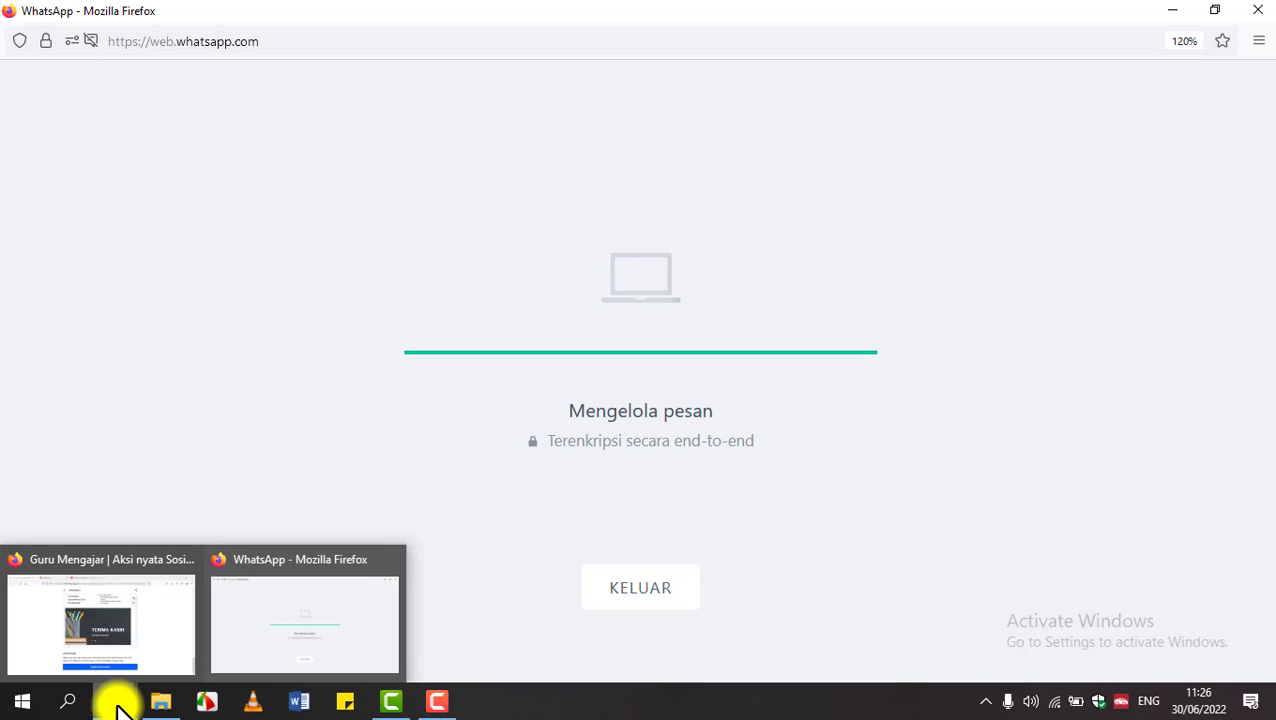
pyautogui.click(117, 650)
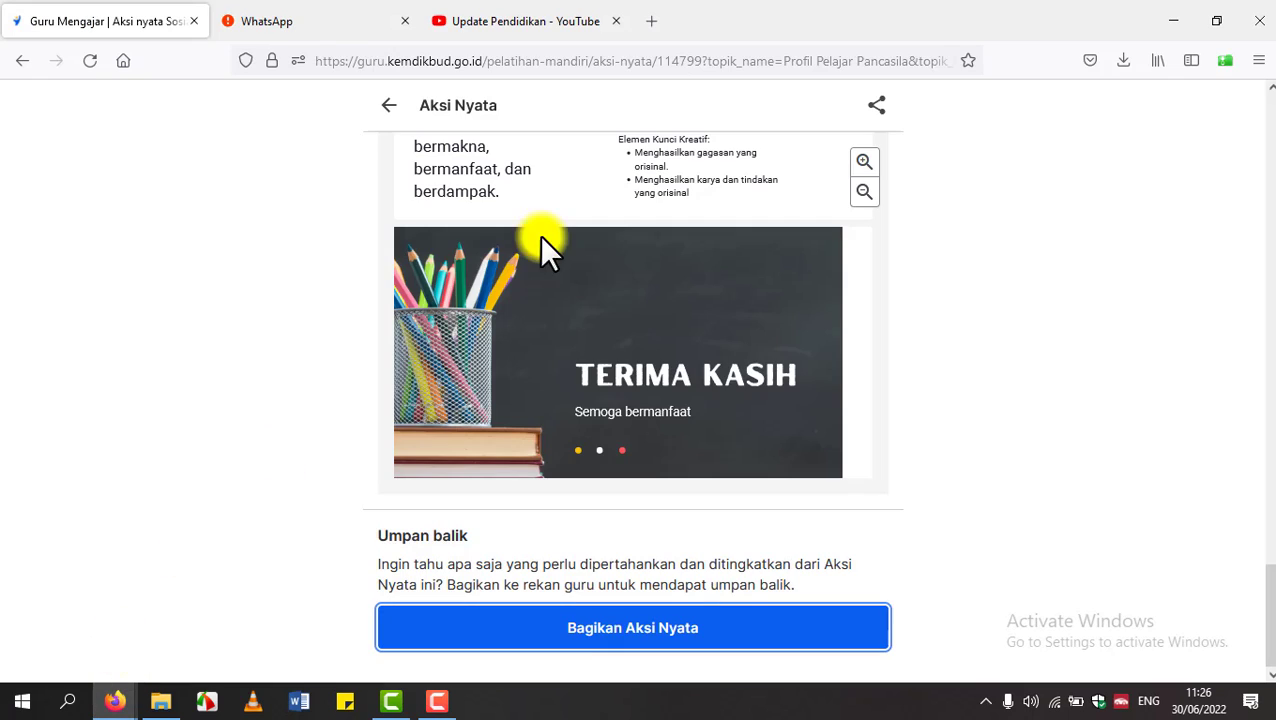
# Step: Check the validation status of the Profil Pelajar Pancasila topic in the Pelatihan Mandiri list and return to Beranda
pyautogui.click(389, 110)
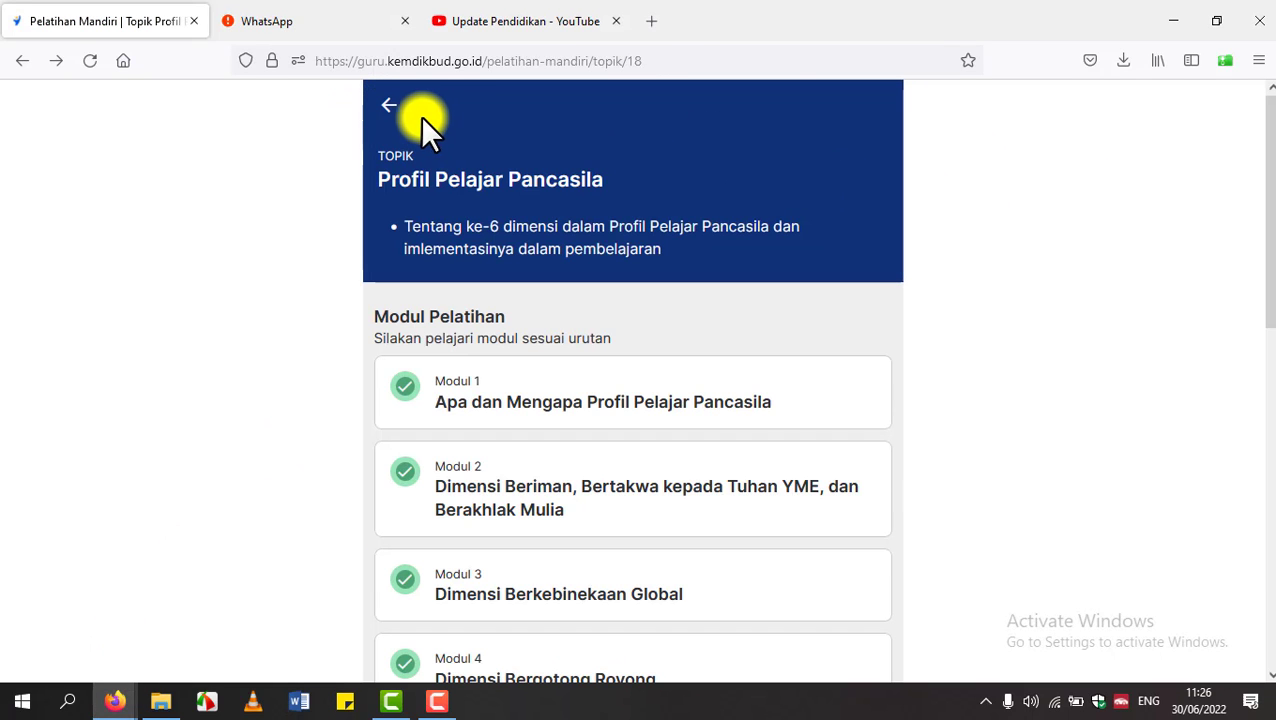
pyautogui.click(390, 106)
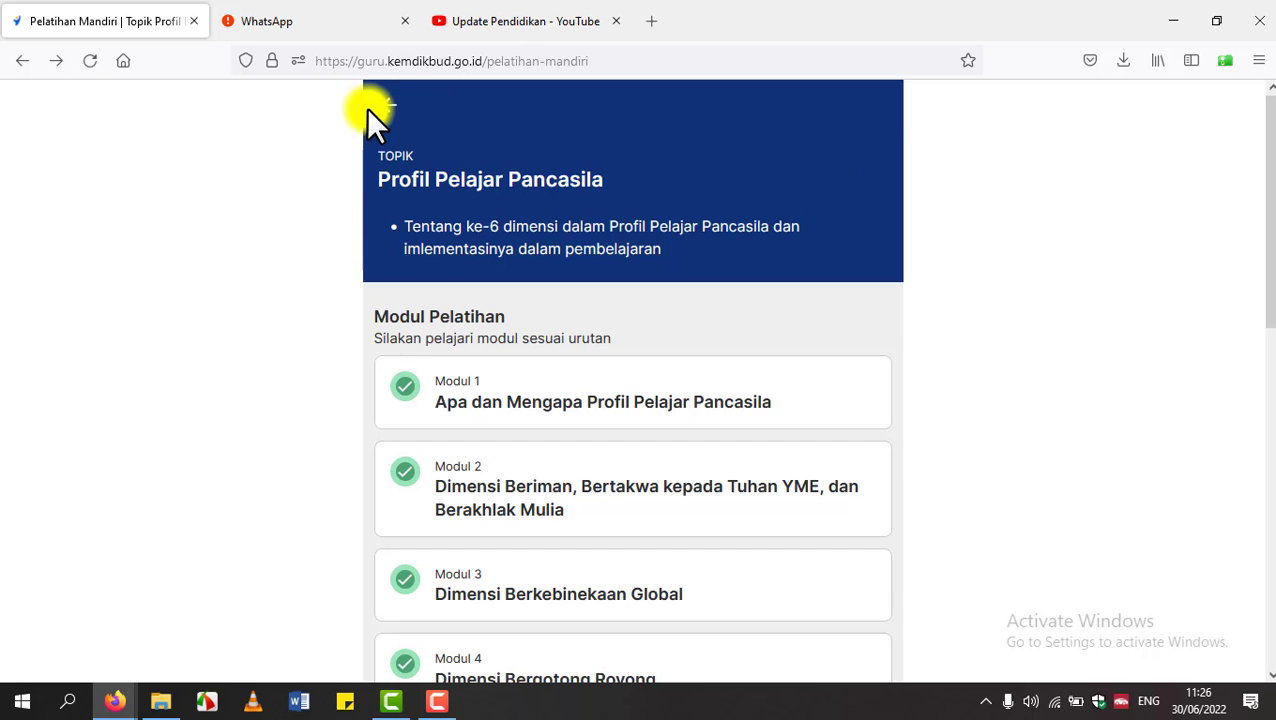
pyautogui.click(390, 106)
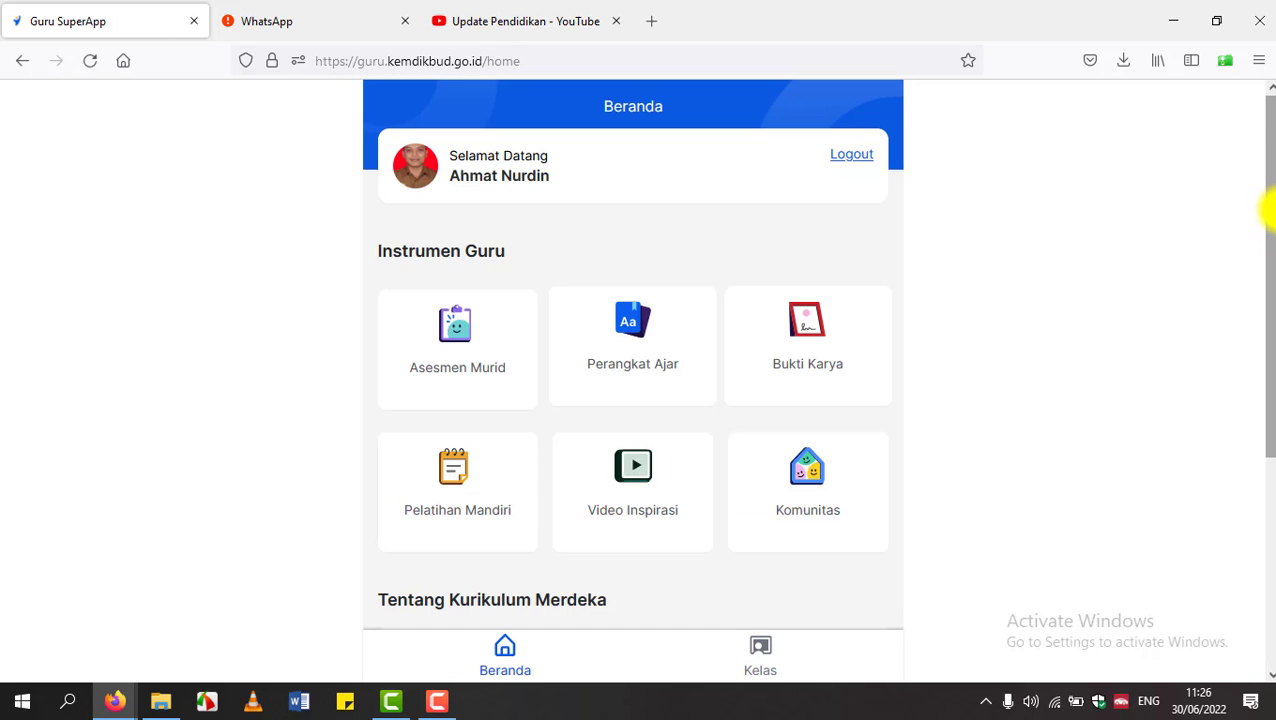
pyautogui.moveTo(1268, 212); pyautogui.dragTo(1270, 288)
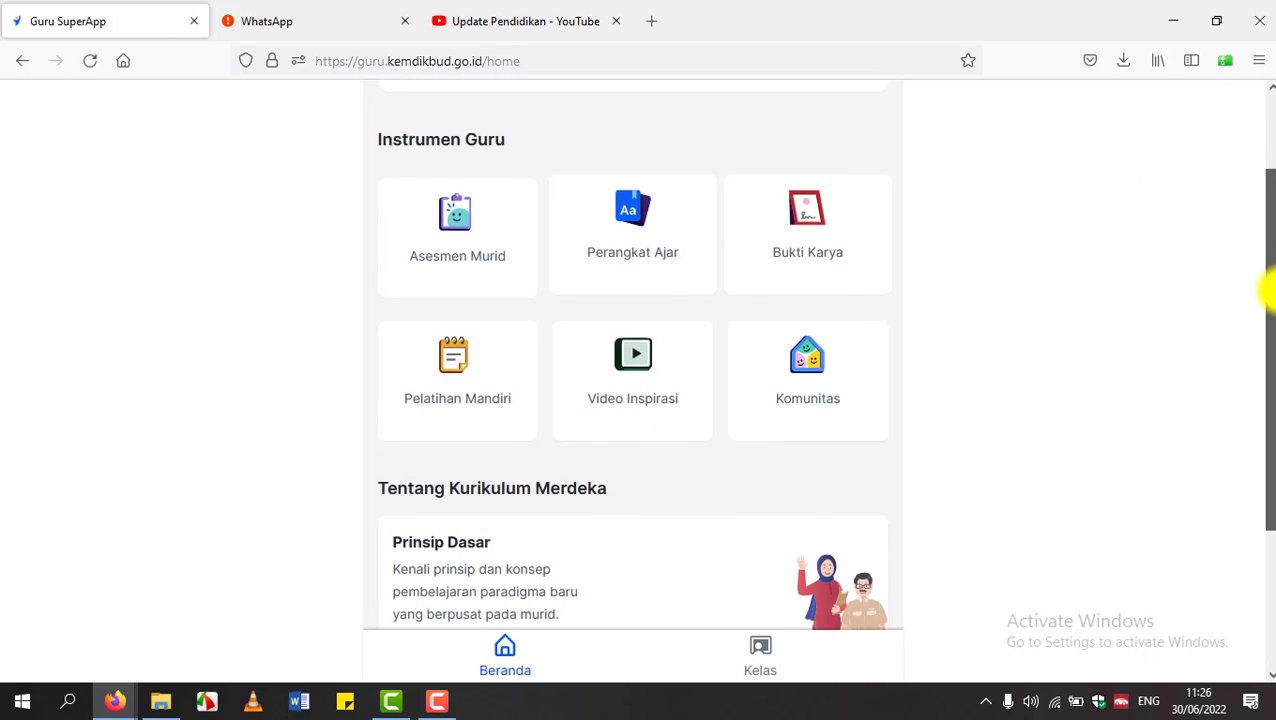
pyautogui.click(468, 381)
pyautogui.moveTo(1269, 210); pyautogui.dragTo(1270, 353)
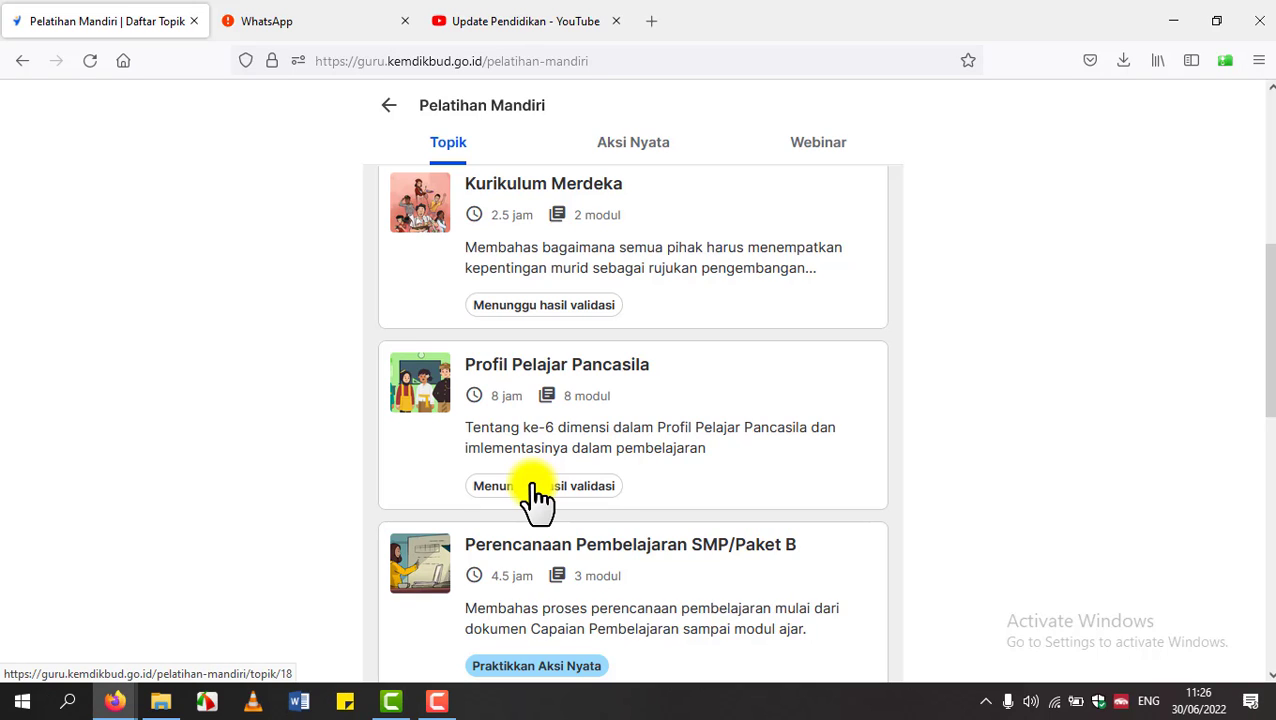
pyautogui.moveTo(1270, 378); pyautogui.dragTo(1268, 225)
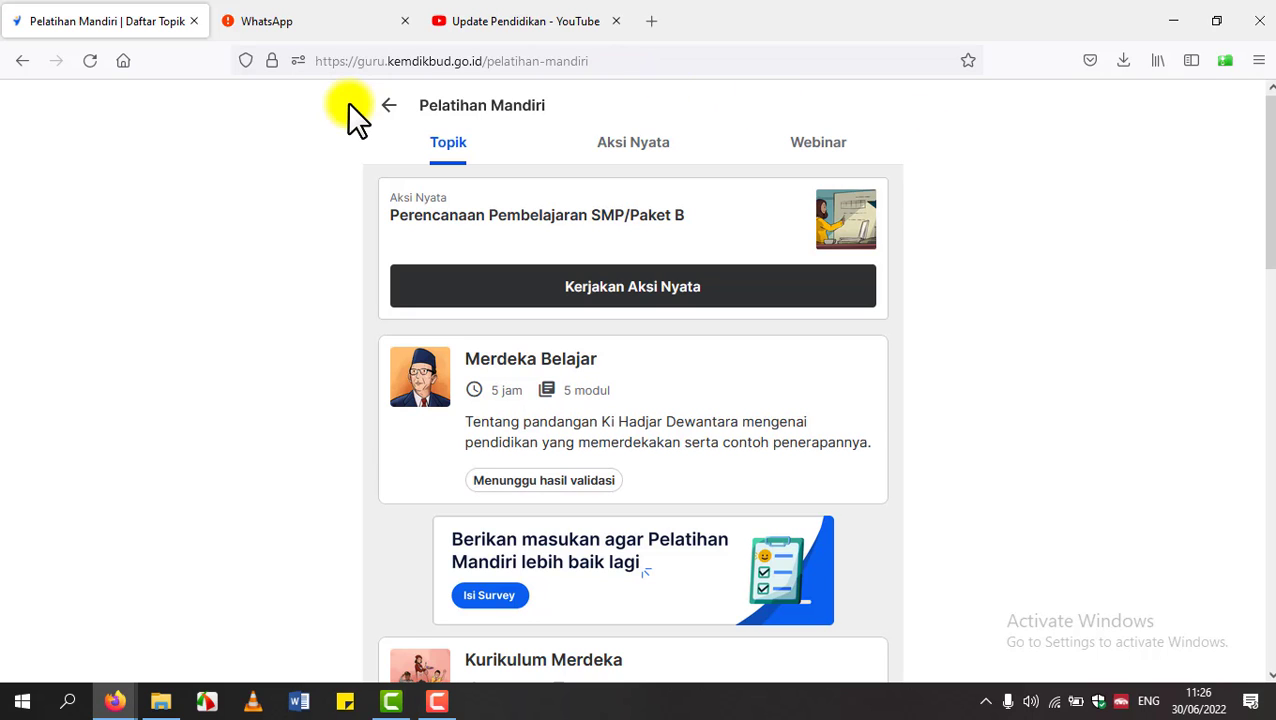
pyautogui.click(391, 106)
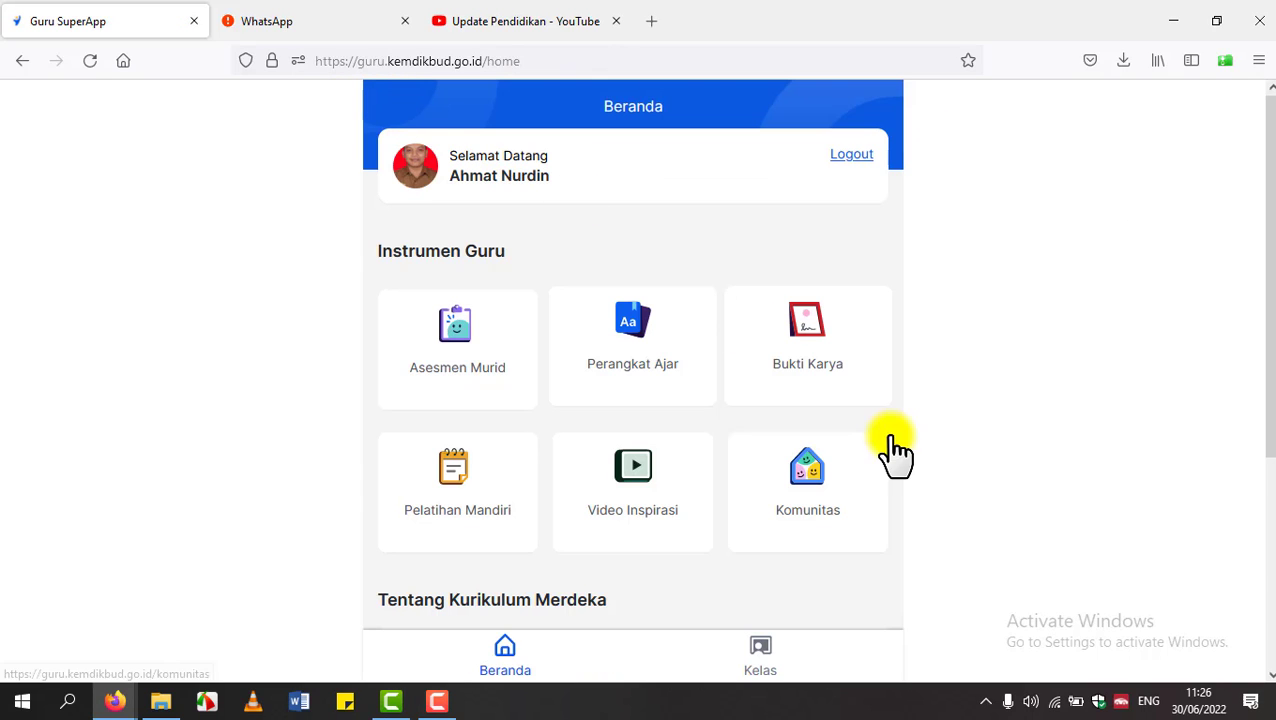
pyautogui.click(442, 702)
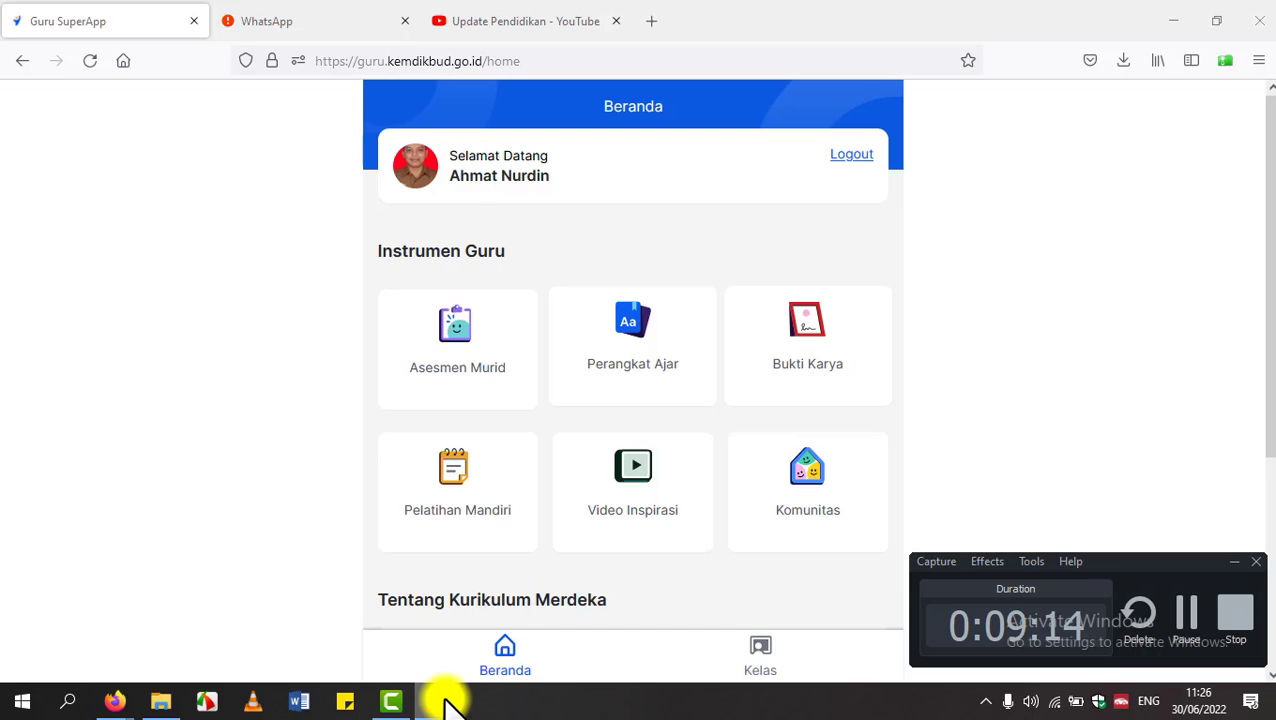